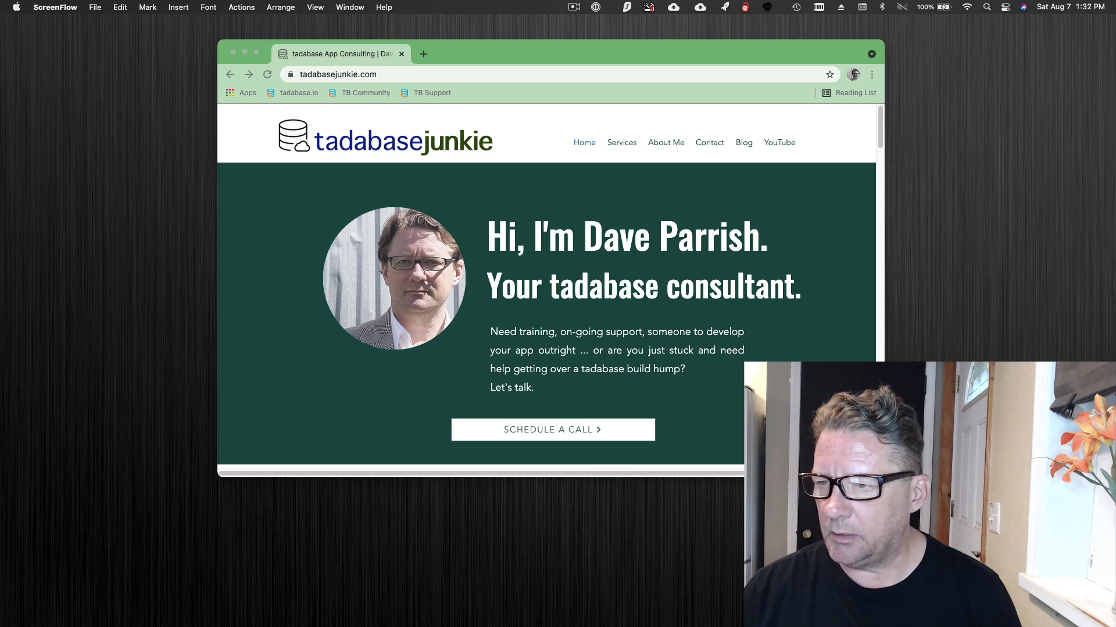
{"action": "left_click_drag", "start_coordinate": [2, 166], "coordinate": [427, 62]}
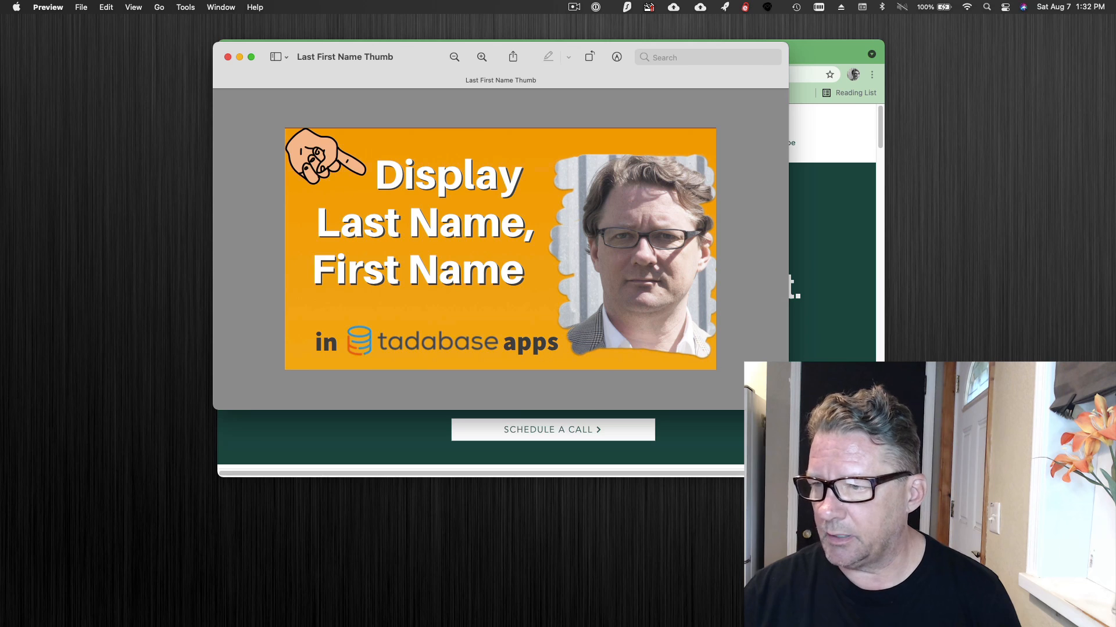
{"action": "left_click_drag", "start_coordinate": [1115, 221], "coordinate": [532, 86]}
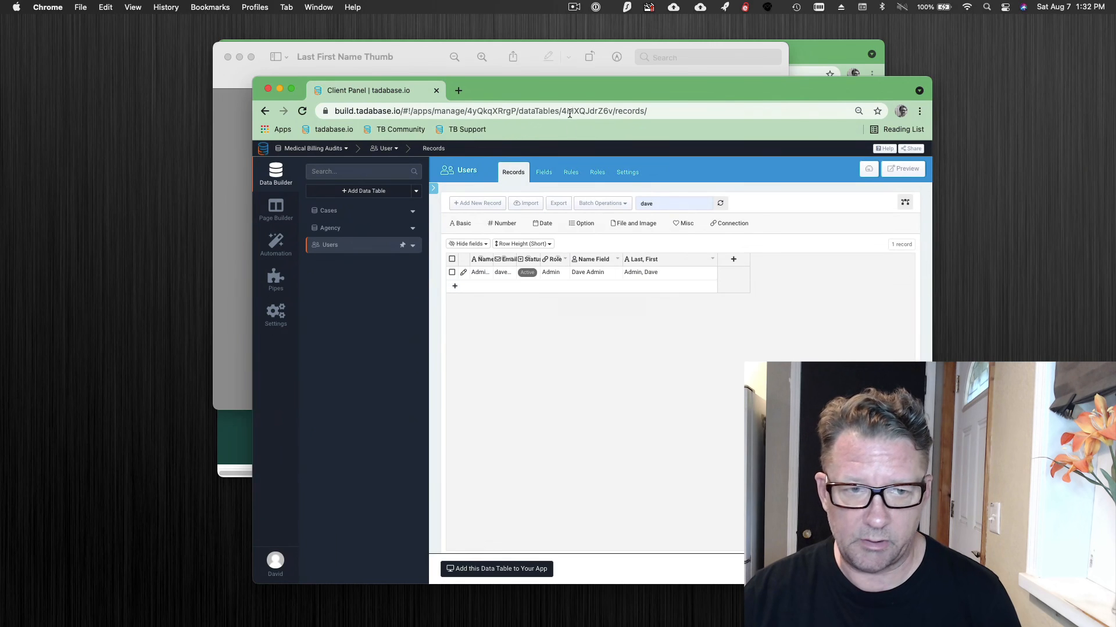
{"action": "left_click_drag", "start_coordinate": [487, 86], "coordinate": [1115, 100]}
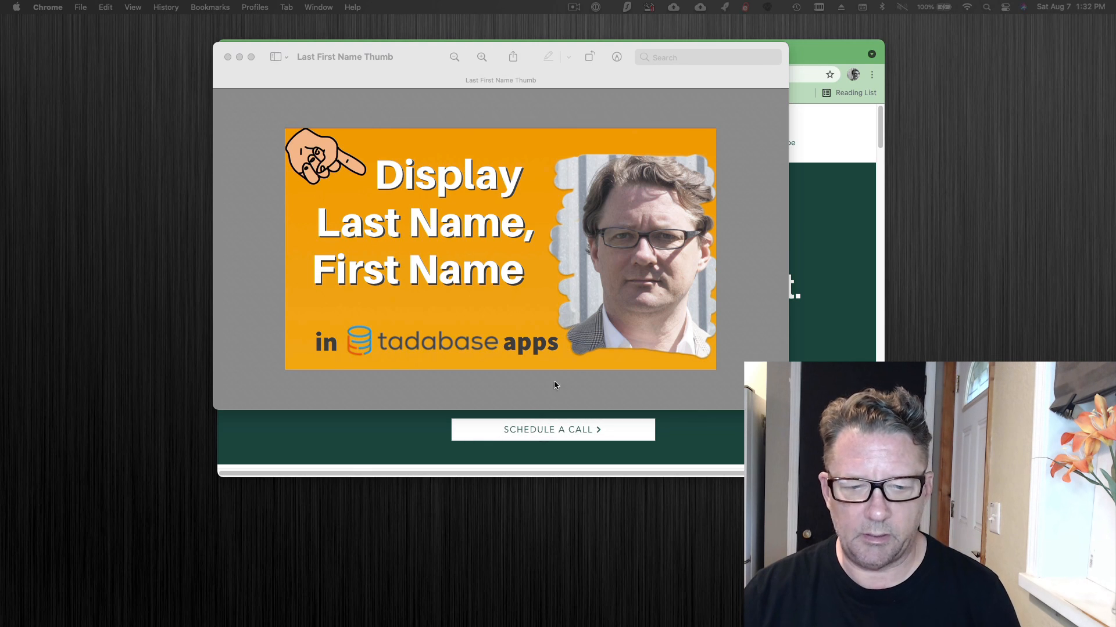
{"action": "left_click", "coordinate": [573, 10]}
{"action": "left_click", "coordinate": [584, 39]}
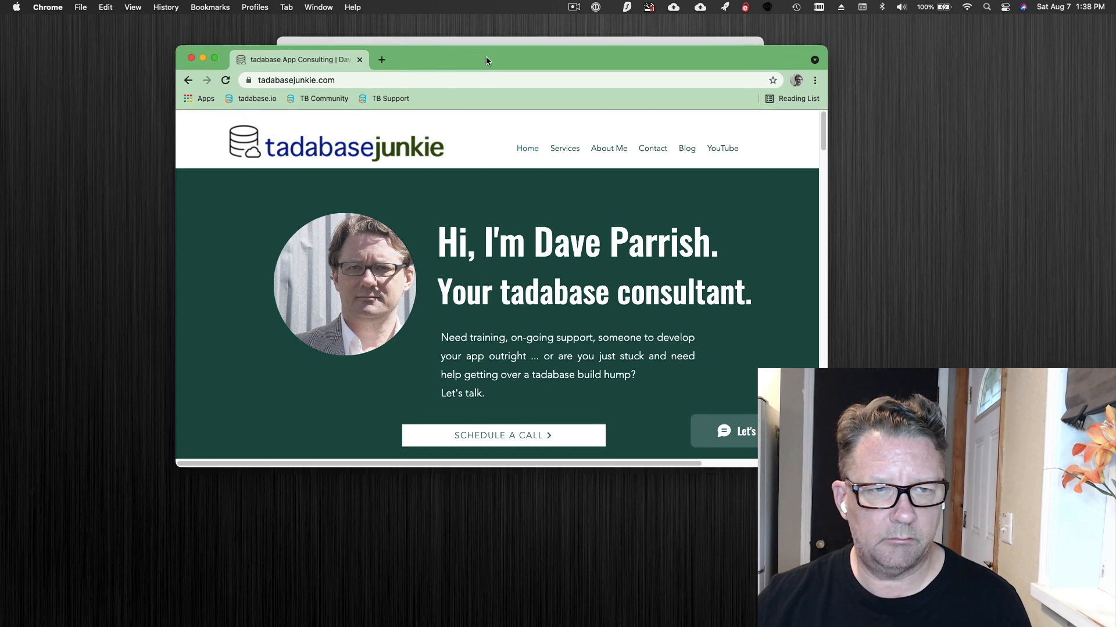
{"action": "left_click_drag", "start_coordinate": [485, 57], "coordinate": [488, 111]}
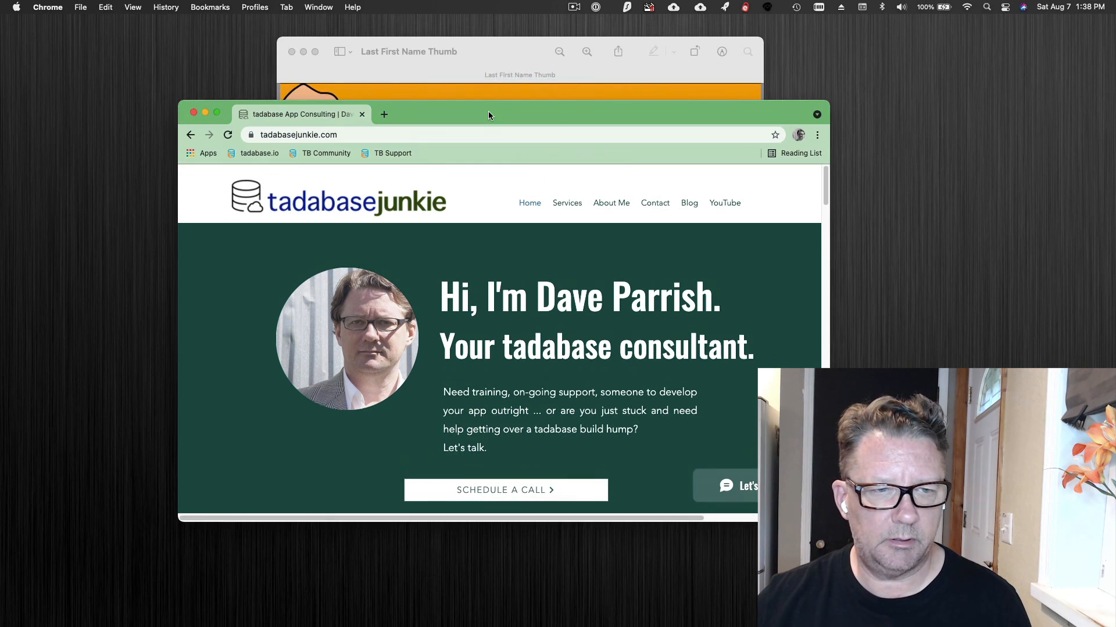
{"action": "left_click", "coordinate": [193, 112]}
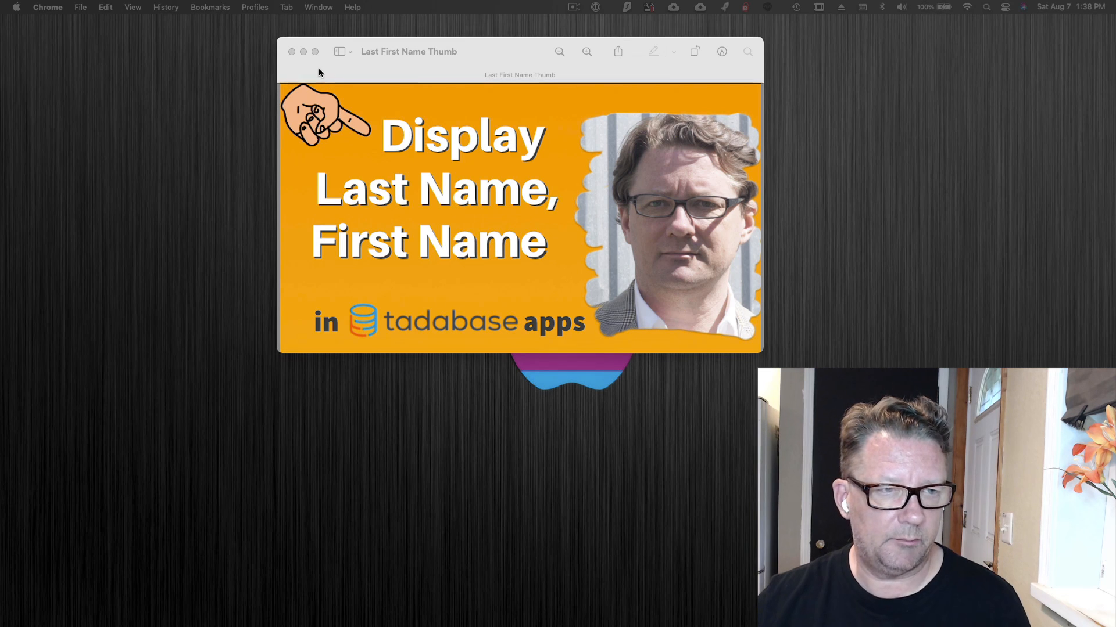
{"action": "left_click", "coordinate": [499, 48]}
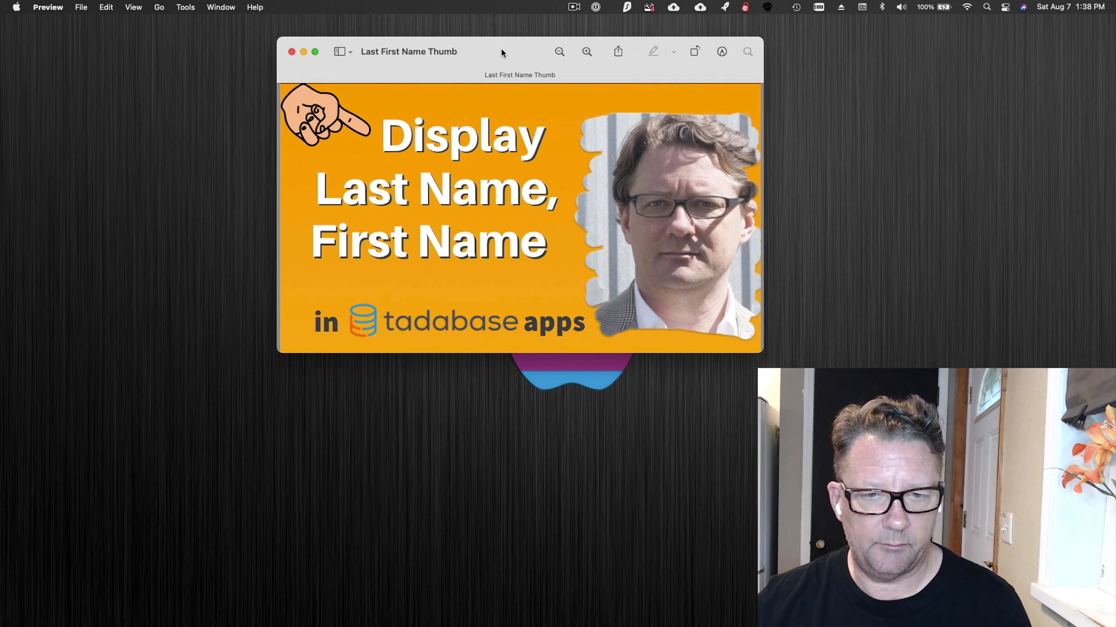
{"action": "left_click", "coordinate": [291, 52]}
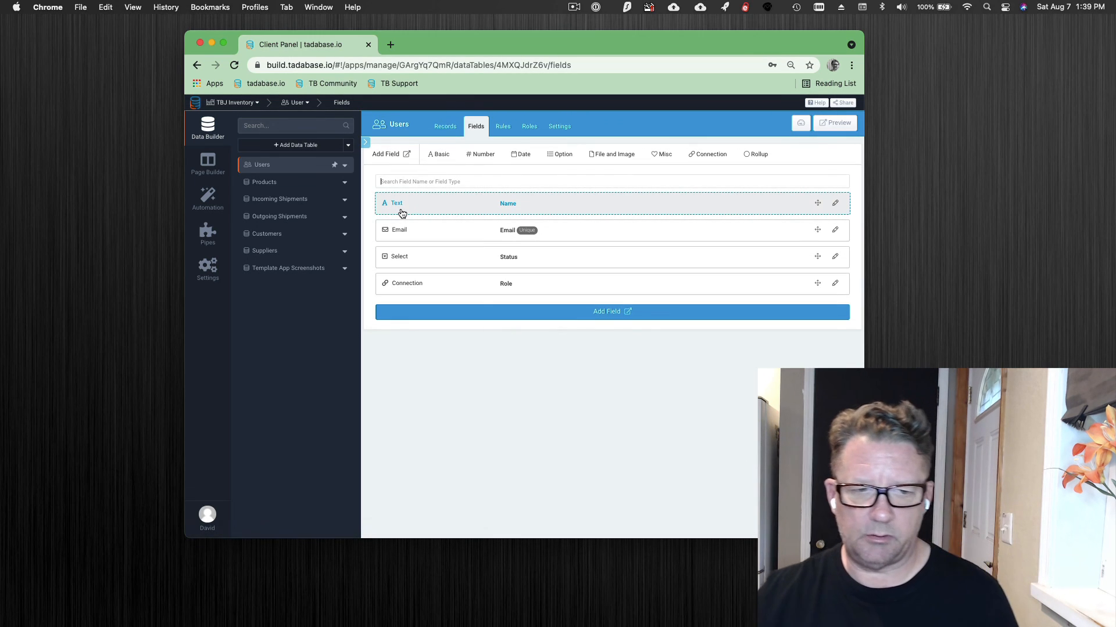
- Rename the Users table's existing Text field from Name to Name Field and save it
{"action": "left_click", "coordinate": [579, 204]}
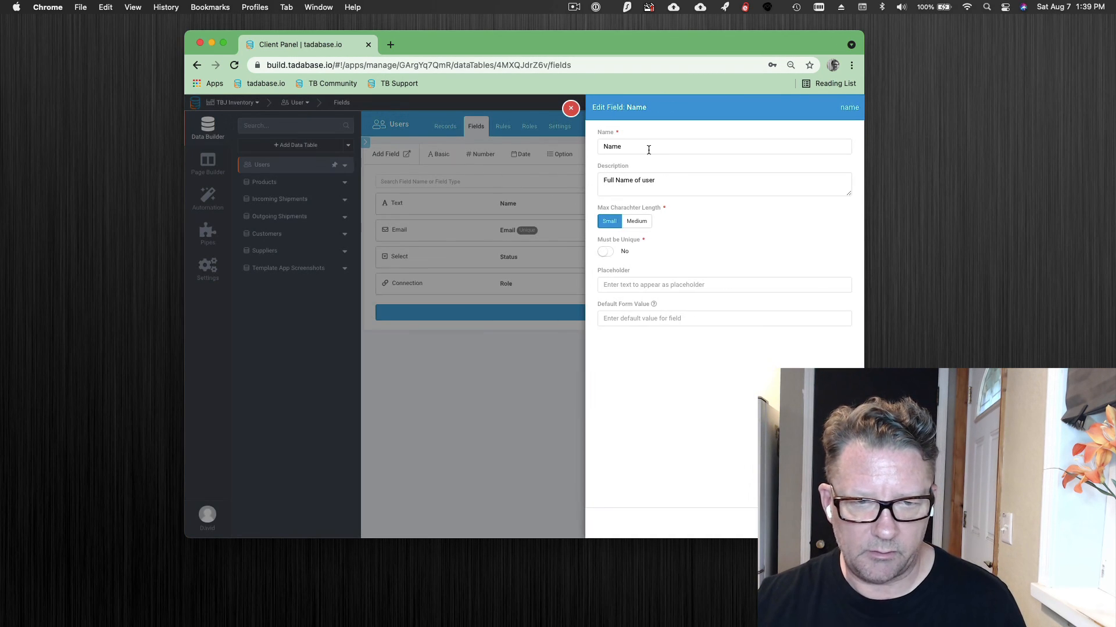
{"action": "left_click", "coordinate": [649, 149]}
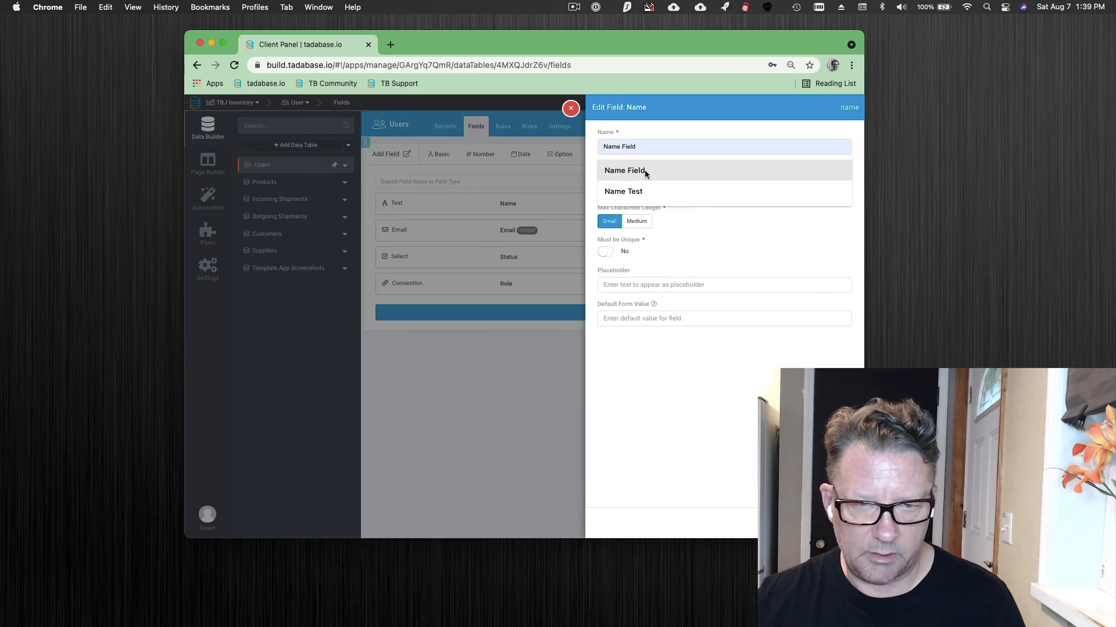
{"action": "left_click", "coordinate": [647, 171]}
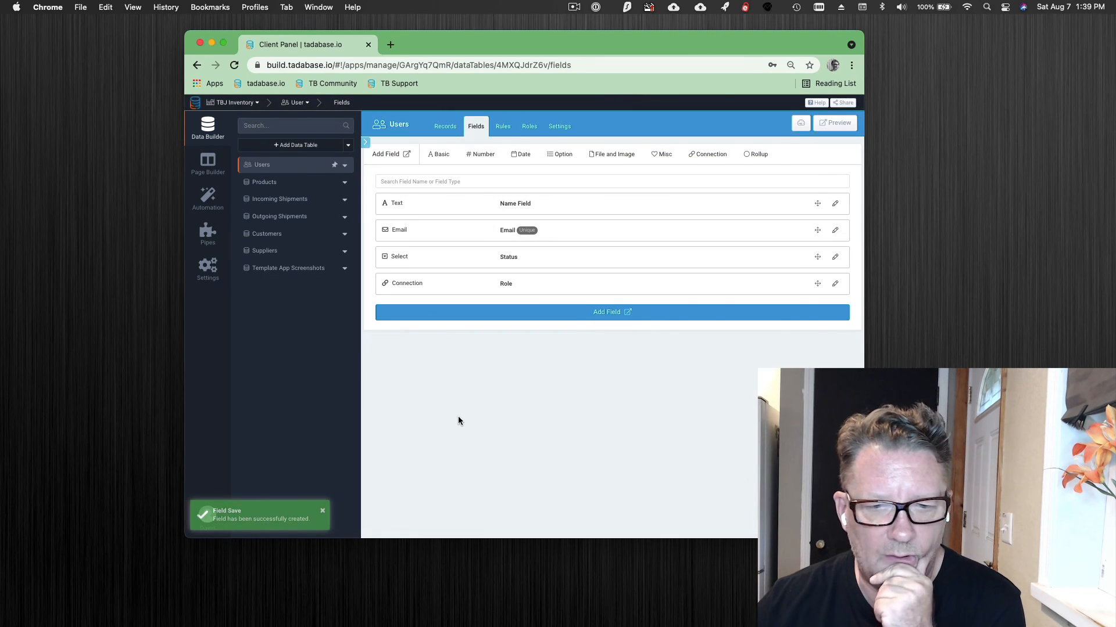
- Add a Person Name field called Name with First Name and Last Name parts to the Users table
{"action": "mouse_move", "coordinate": [446, 160]}
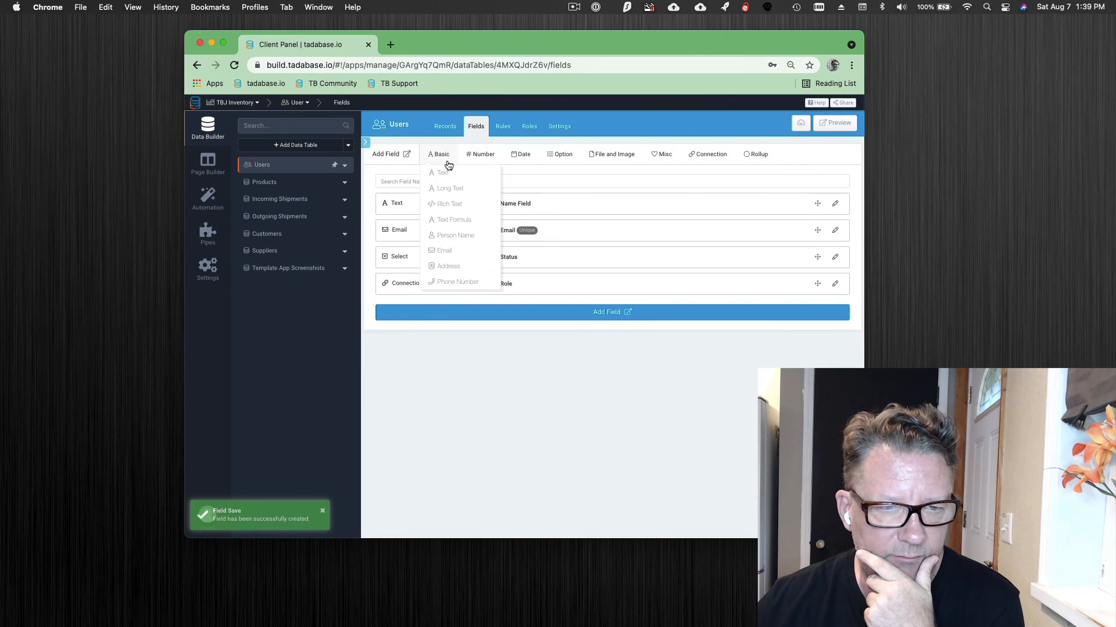
{"action": "left_click", "coordinate": [464, 235]}
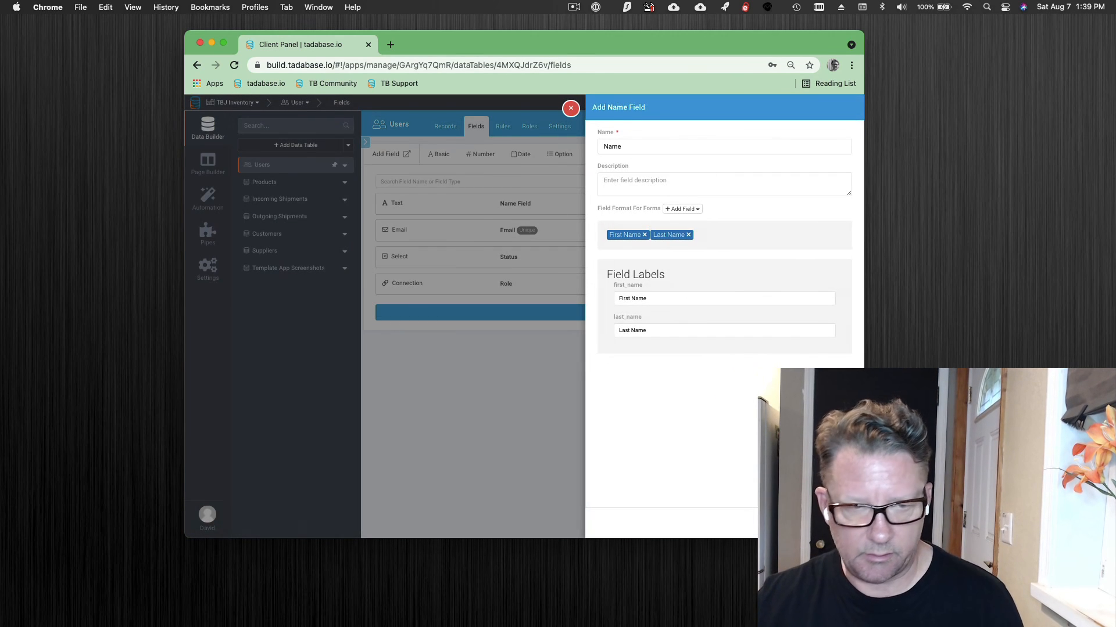
{"action": "left_click", "coordinate": [832, 524]}
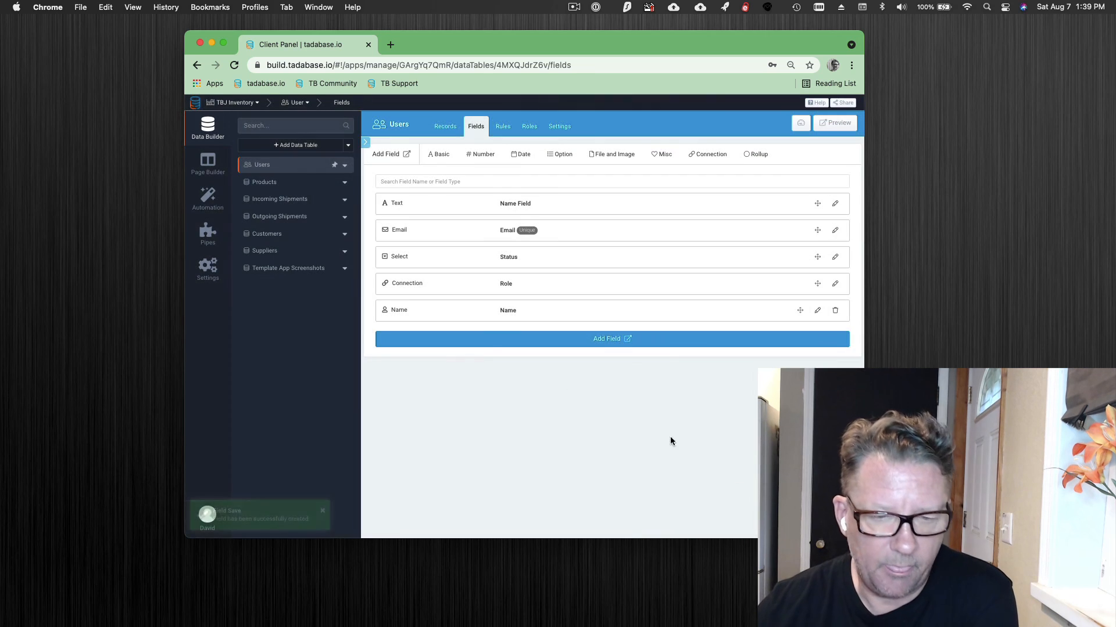
- Move the new Person Name field to the top of the Users field list
{"action": "left_click", "coordinate": [541, 311]}
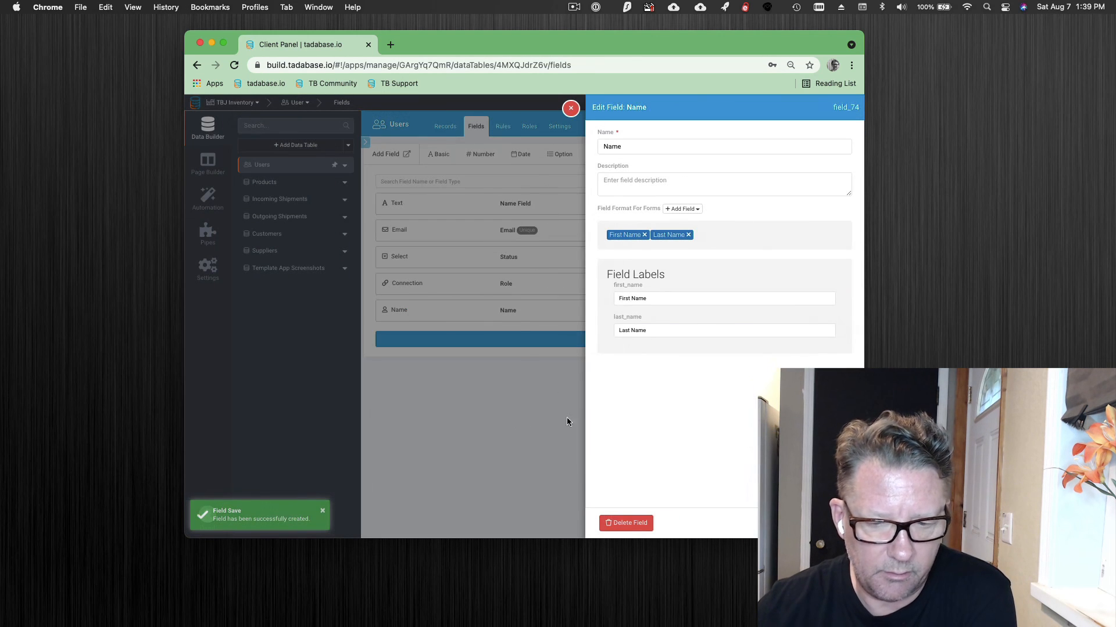
{"action": "left_click", "coordinate": [831, 524]}
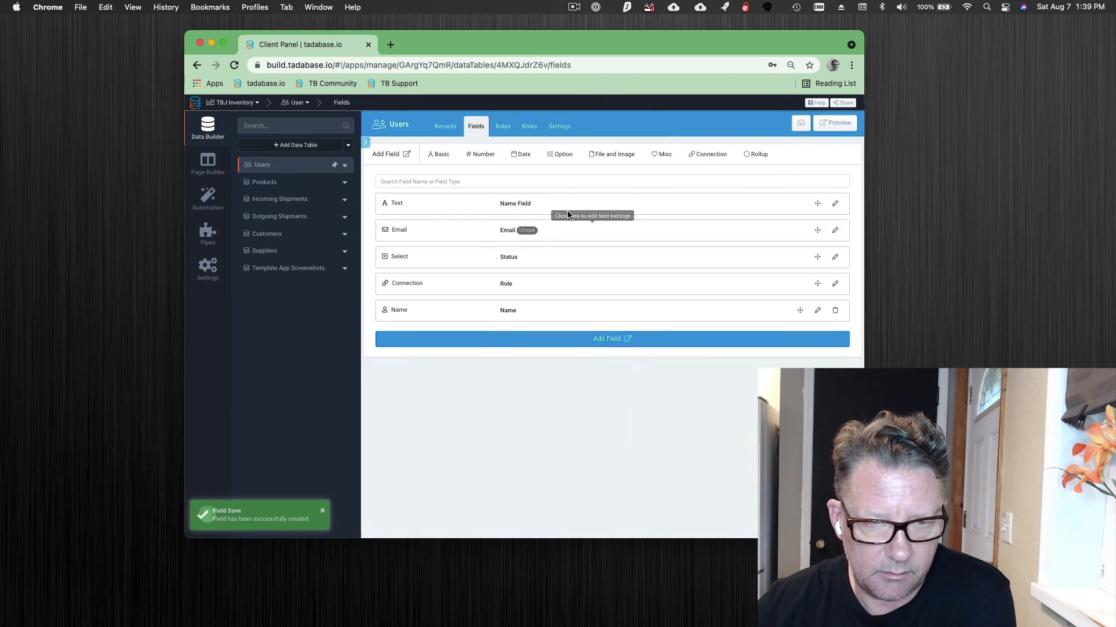
{"action": "left_click_drag", "start_coordinate": [568, 220], "coordinate": [575, 318]}
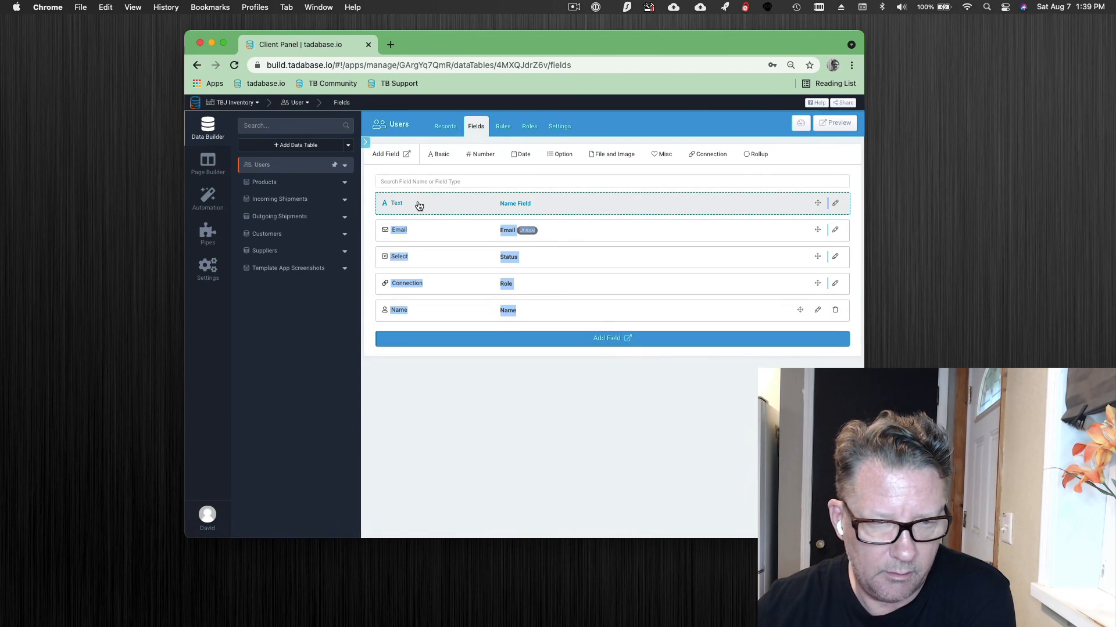
{"action": "left_click_drag", "start_coordinate": [812, 208], "coordinate": [593, 189]}
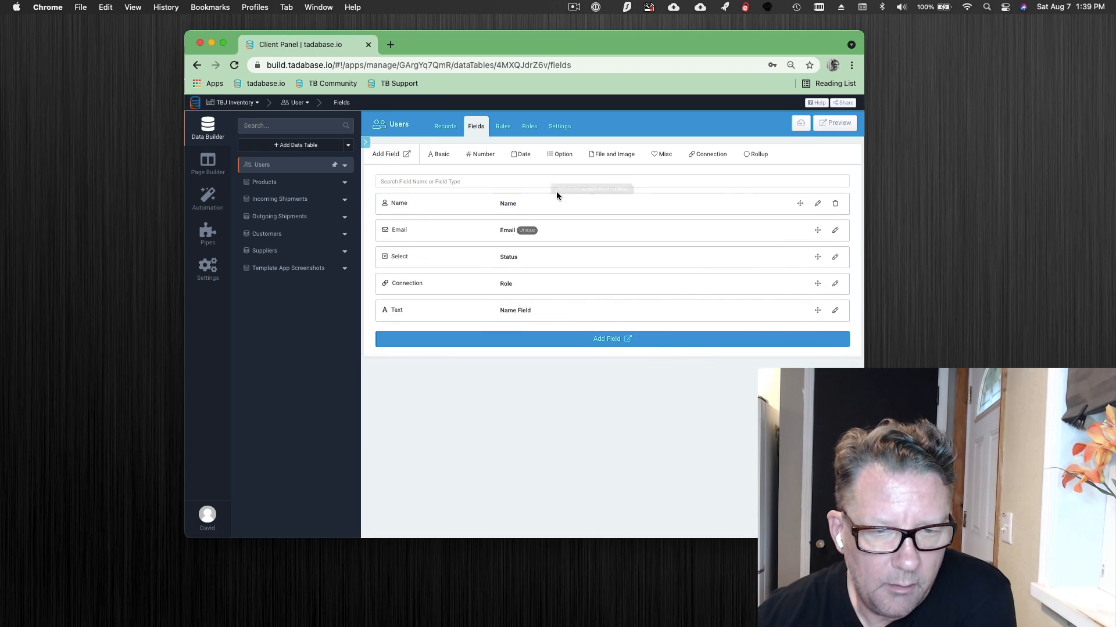
- Reorder the Name field's form parts to Last Name, First Name and back again, then save
{"action": "left_click", "coordinate": [817, 203]}
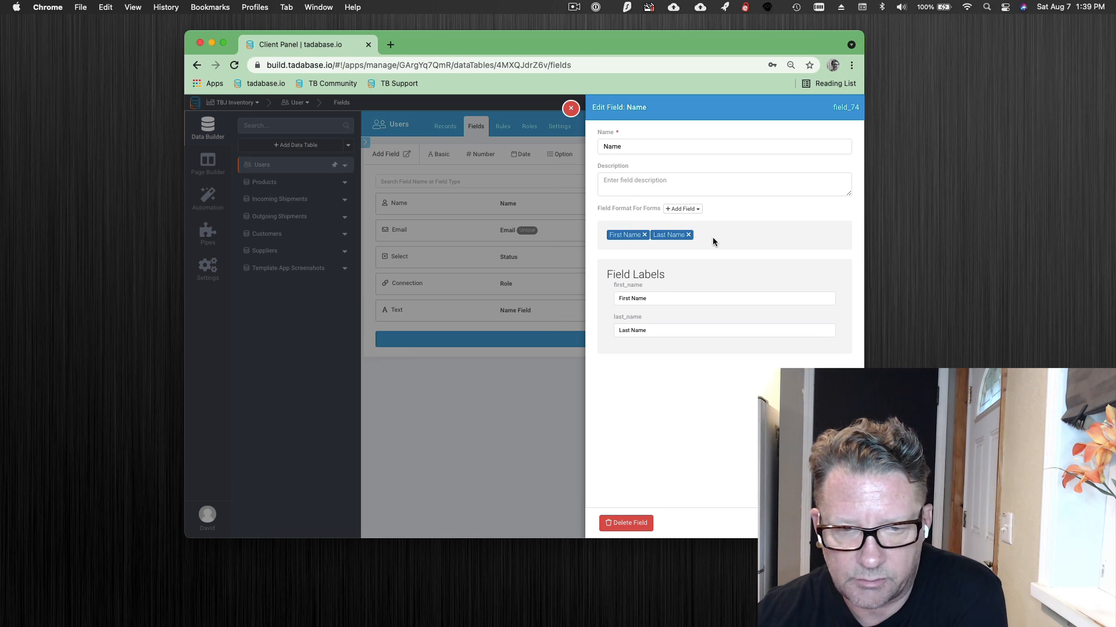
{"action": "left_click_drag", "start_coordinate": [660, 235], "coordinate": [624, 238]}
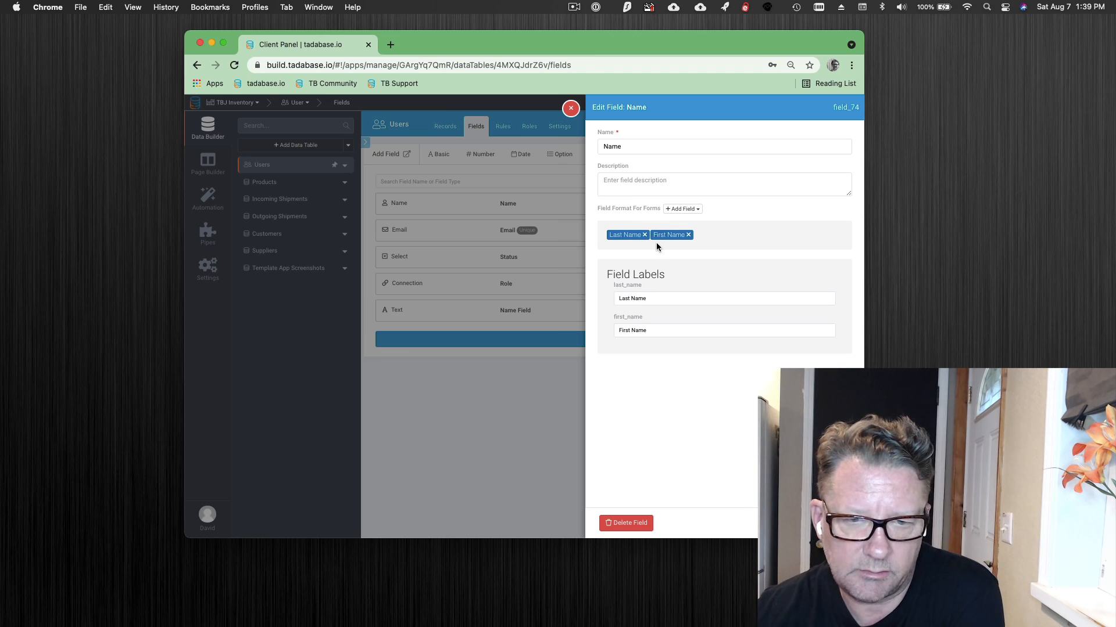
{"action": "left_click_drag", "start_coordinate": [660, 235], "coordinate": [727, 234]}
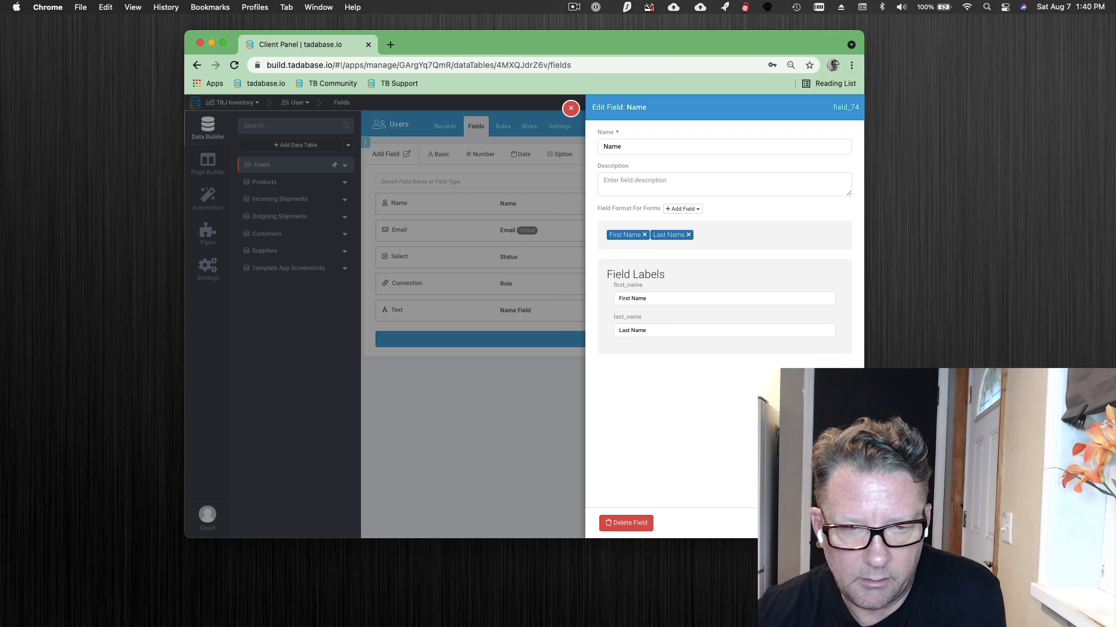
{"action": "left_click", "coordinate": [828, 523]}
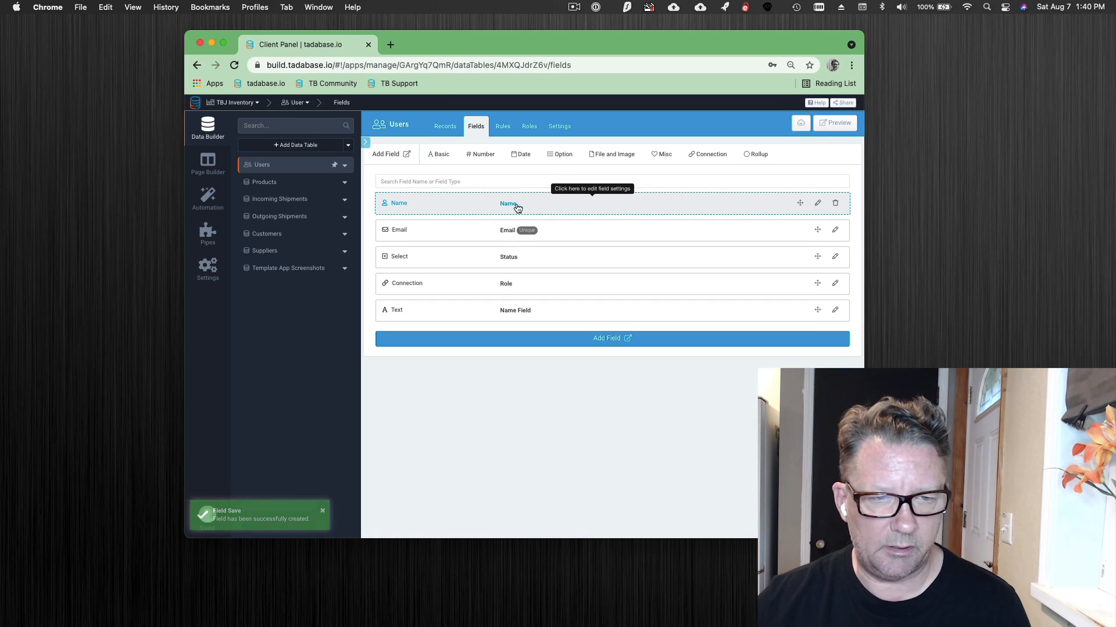
- Add a Text Formula field to the Users table and name it "Last, First"
{"action": "left_click", "coordinate": [438, 154]}
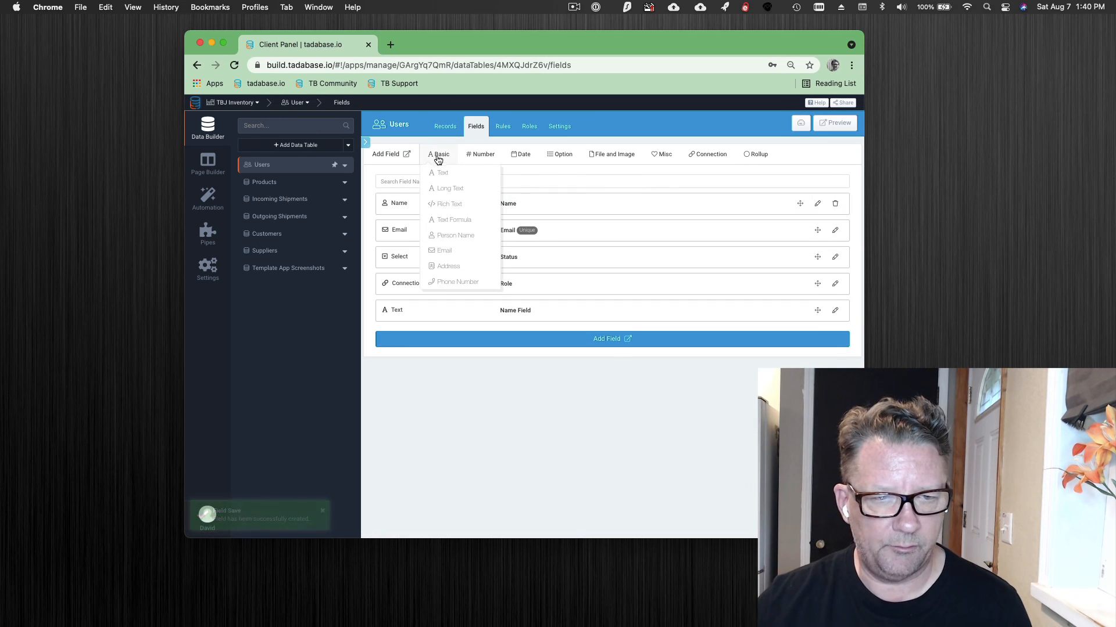
{"action": "left_click", "coordinate": [443, 221]}
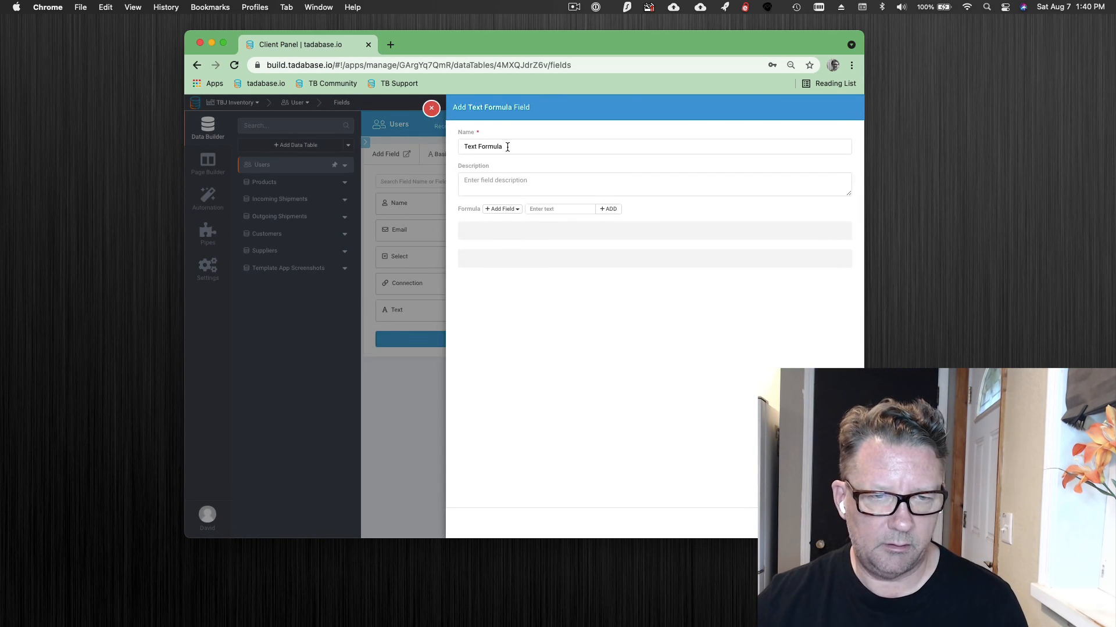
{"action": "left_click_drag", "start_coordinate": [508, 147], "coordinate": [430, 133]}
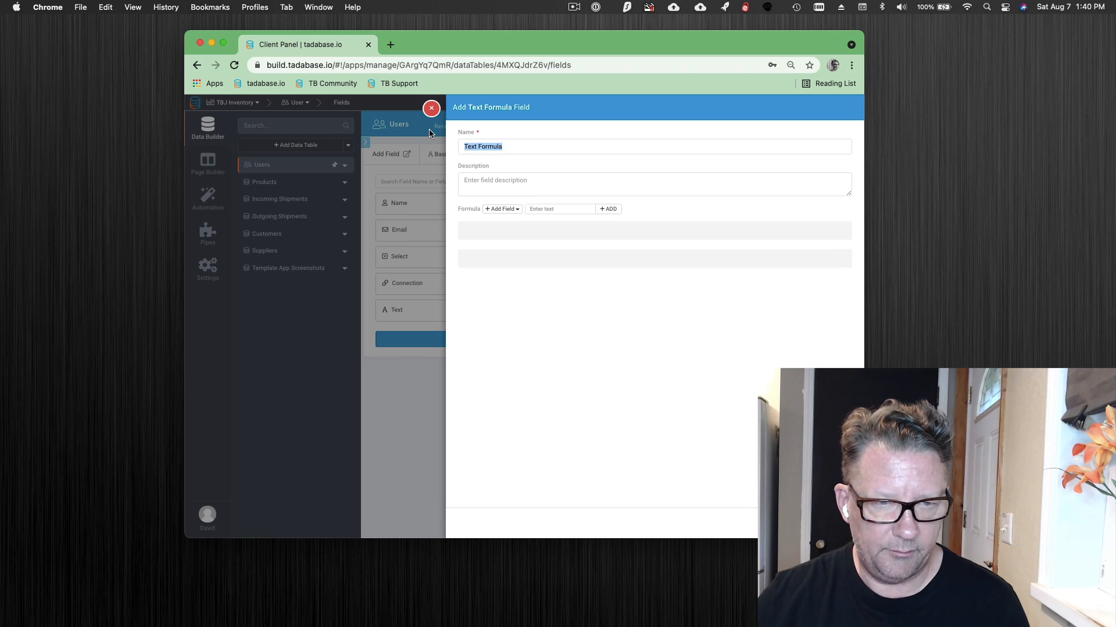
{"action": "type", "text": "Last, Fir"}
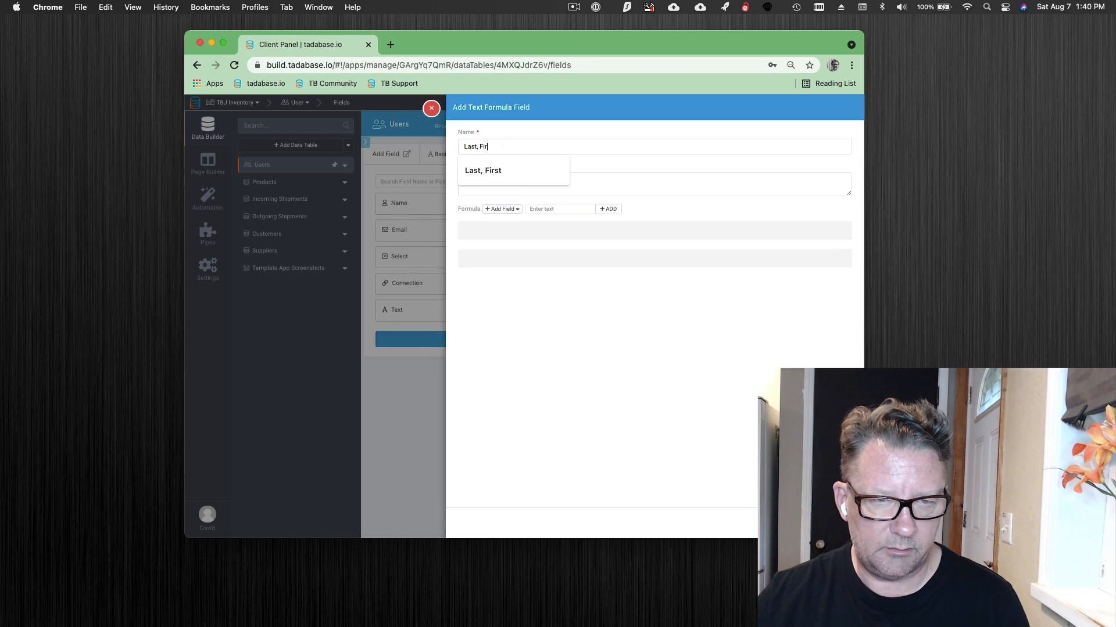
{"action": "type", "text": "st"}
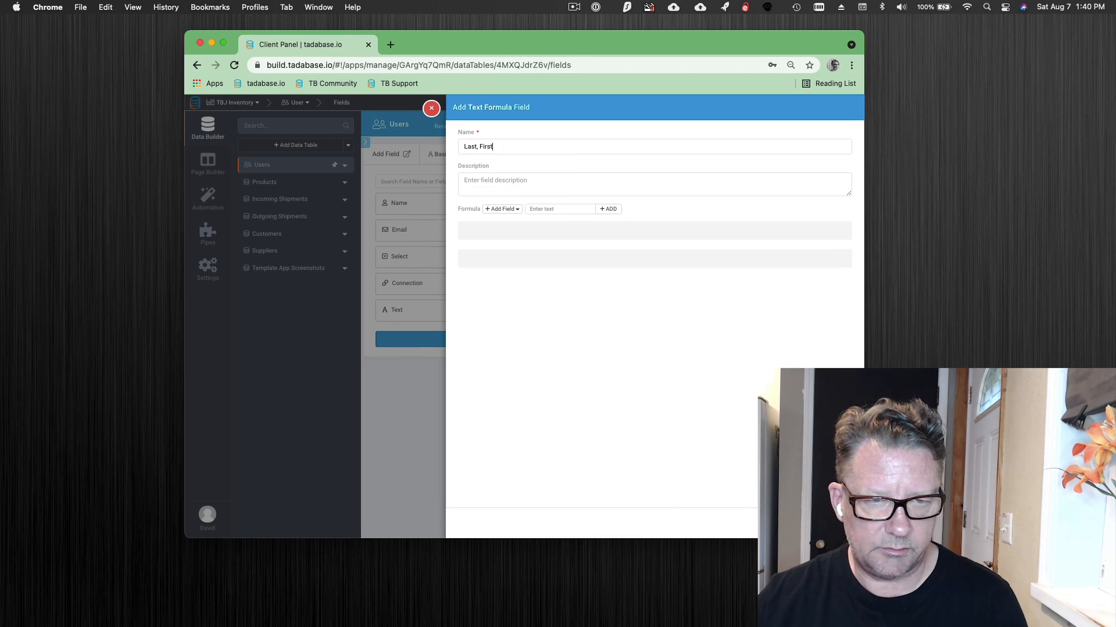
- Insert Name - Last Name into the formula, followed by a comma as literal text
{"action": "left_click", "coordinate": [503, 210]}
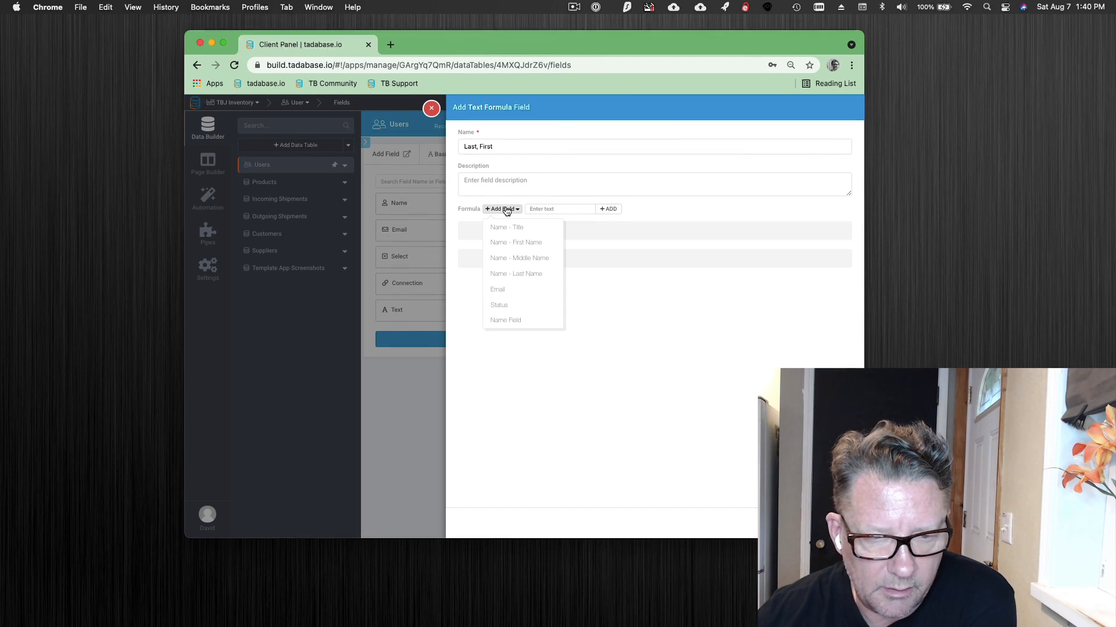
{"action": "left_click", "coordinate": [534, 278]}
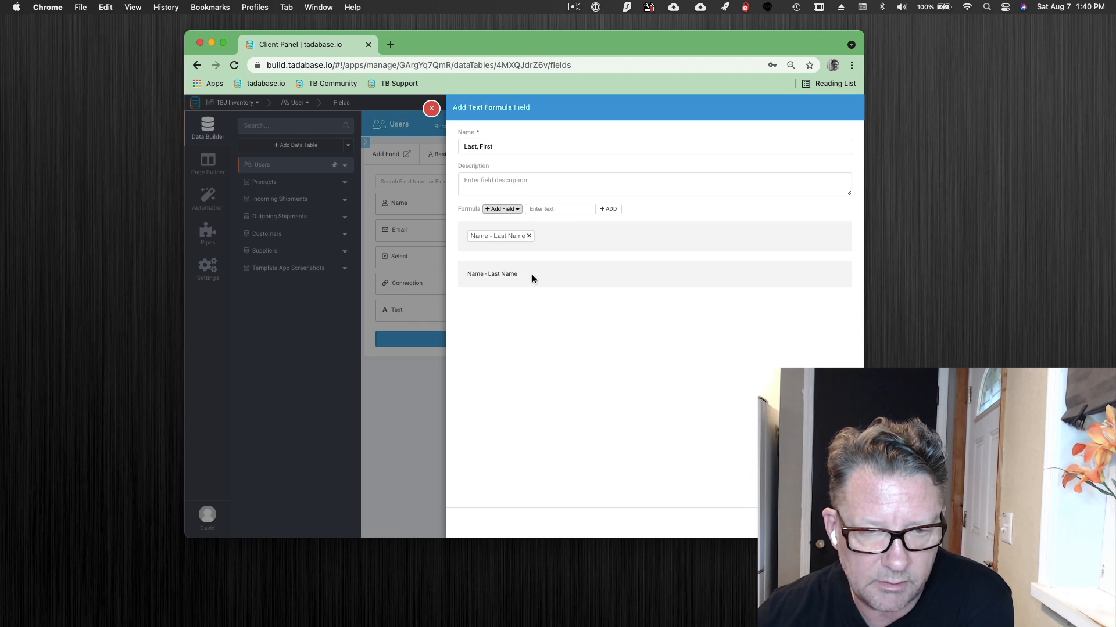
{"action": "left_click", "coordinate": [545, 207]}
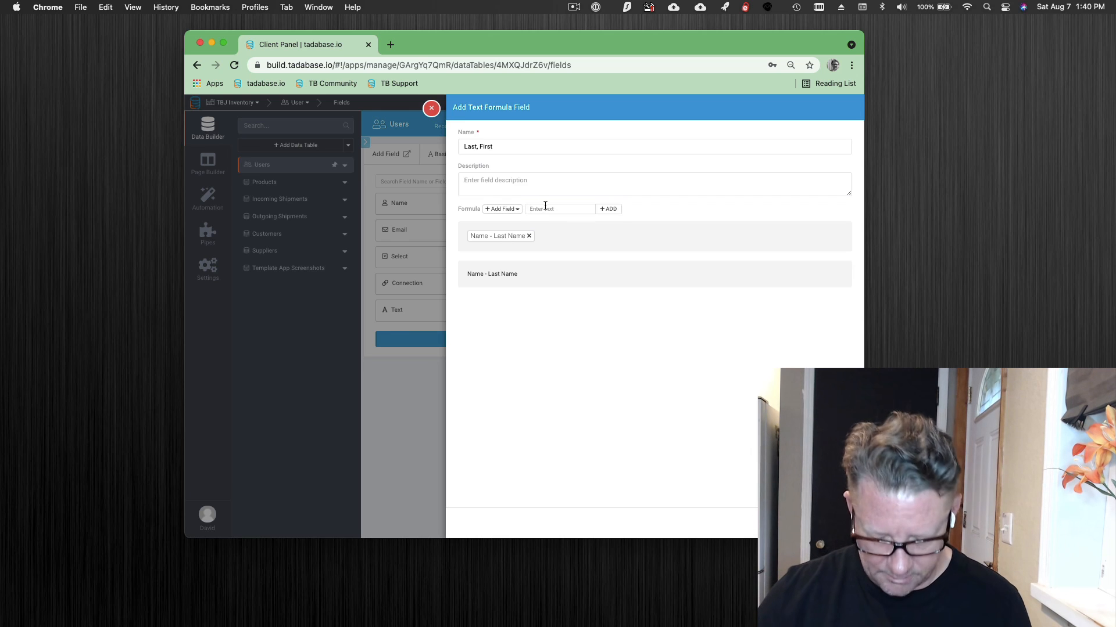
{"action": "type", "text": ","}
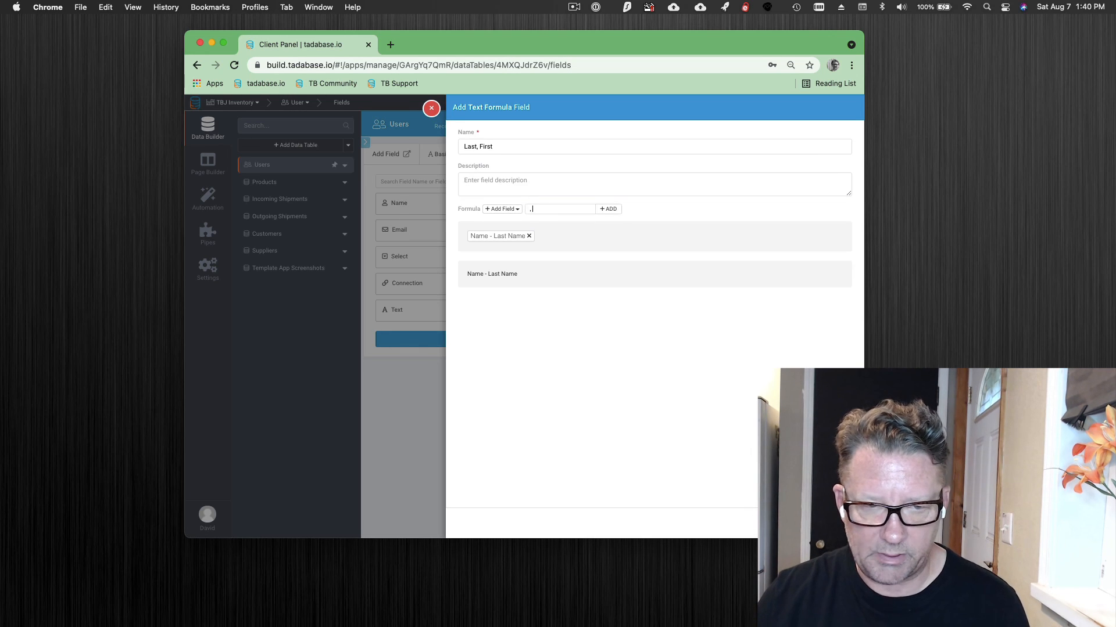
{"action": "left_click", "coordinate": [612, 209]}
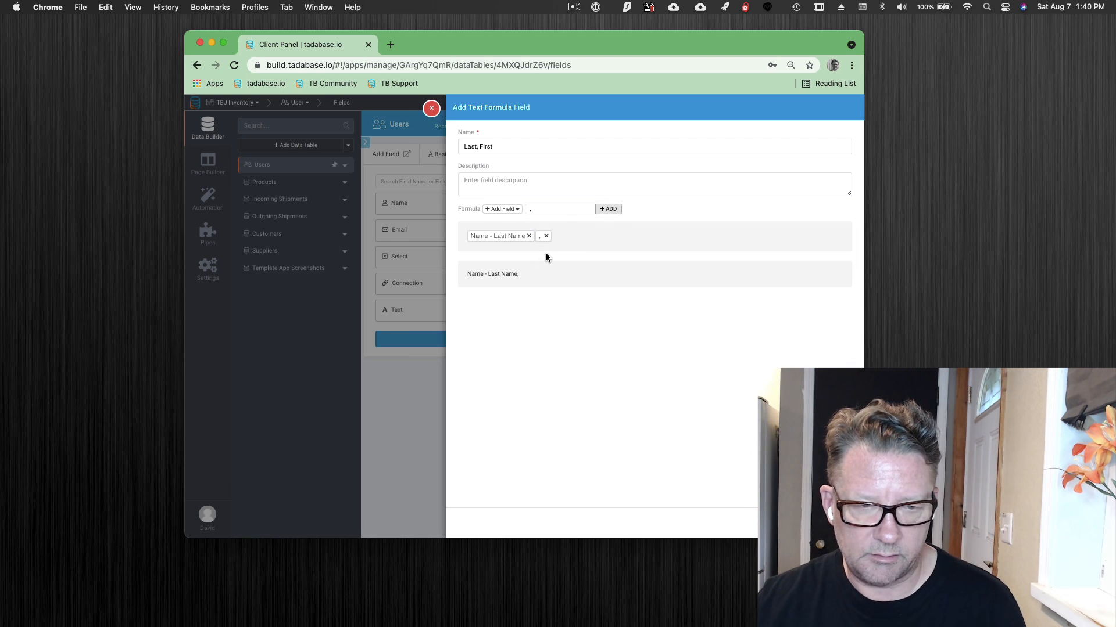
- Append Name - First Name to the formula and save the Text Formula field
{"action": "left_click", "coordinate": [509, 211]}
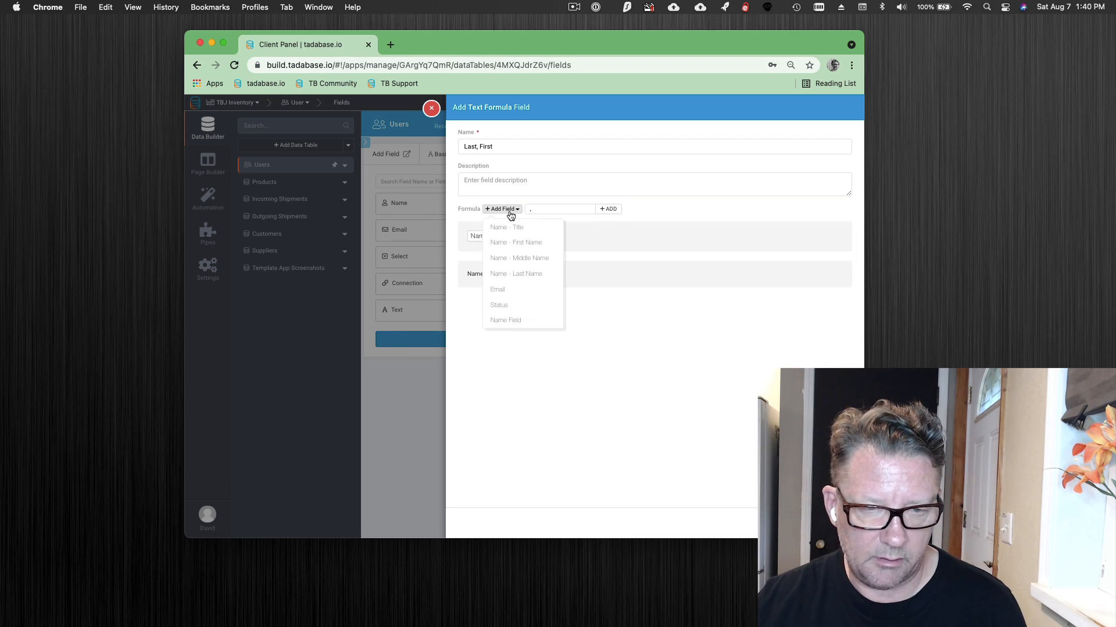
{"action": "left_click", "coordinate": [516, 247]}
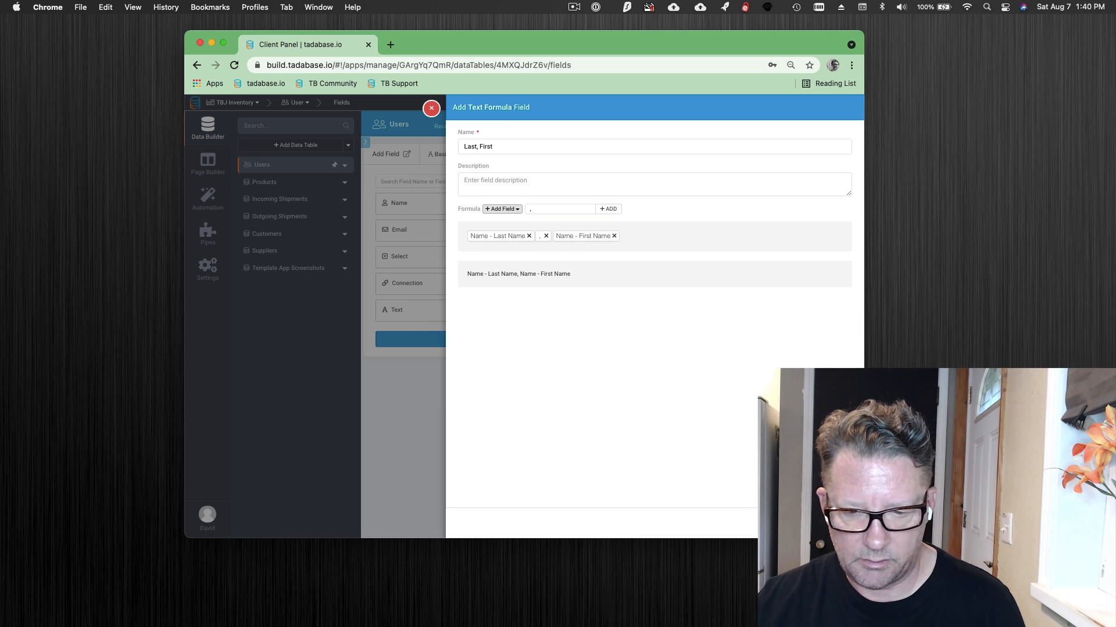
{"action": "left_click", "coordinate": [834, 522]}
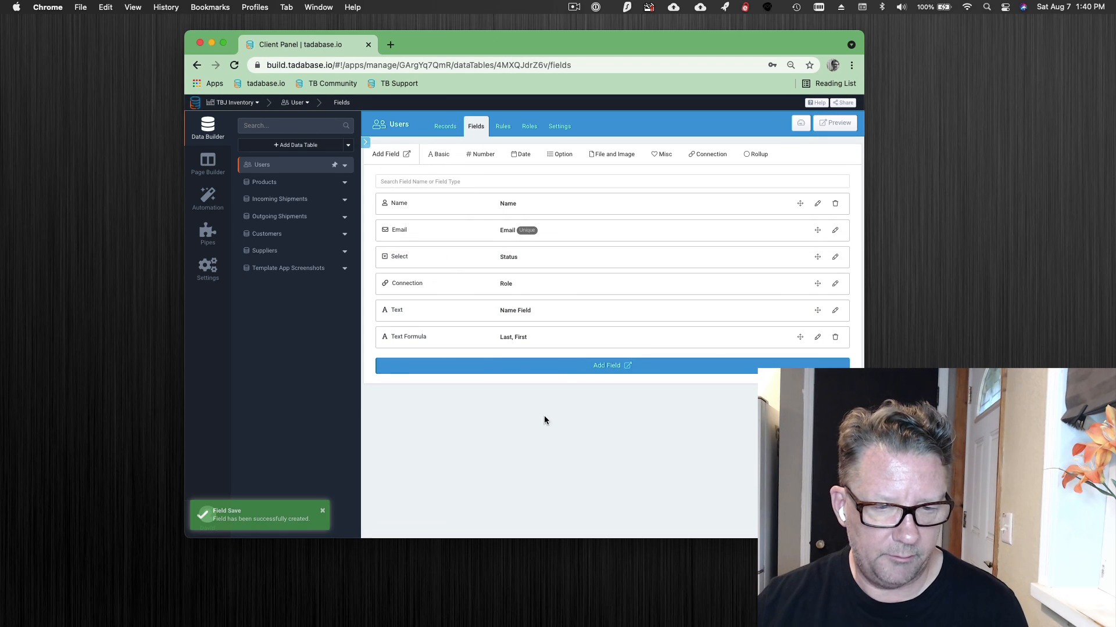
- Add a new record in the Users table and enter the user's first and last name
{"action": "left_click", "coordinate": [443, 125]}
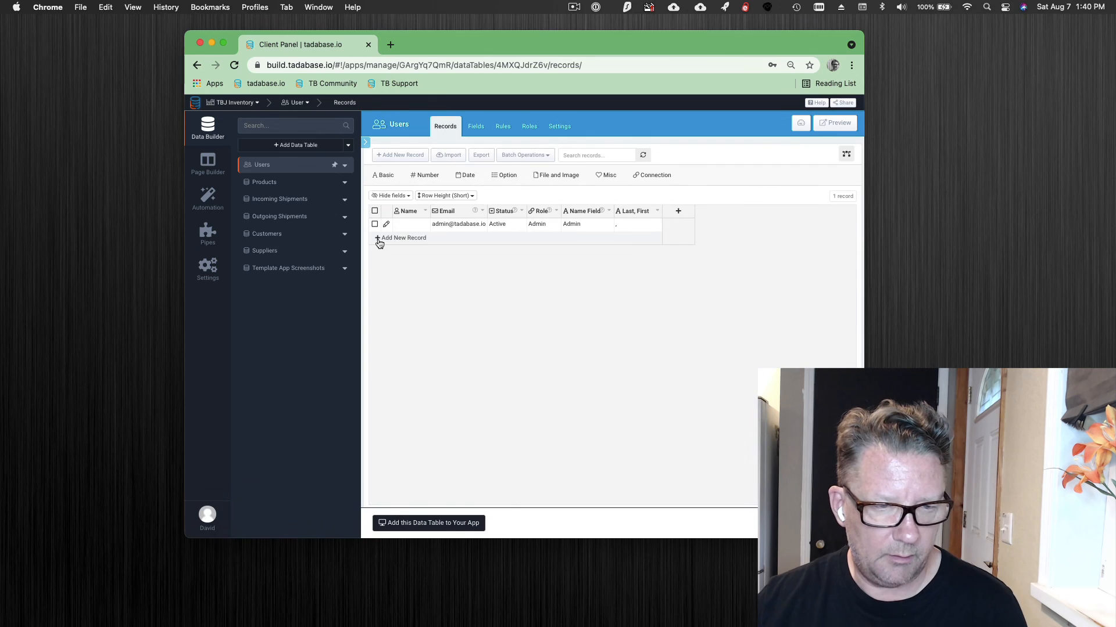
{"action": "left_click", "coordinate": [378, 239]}
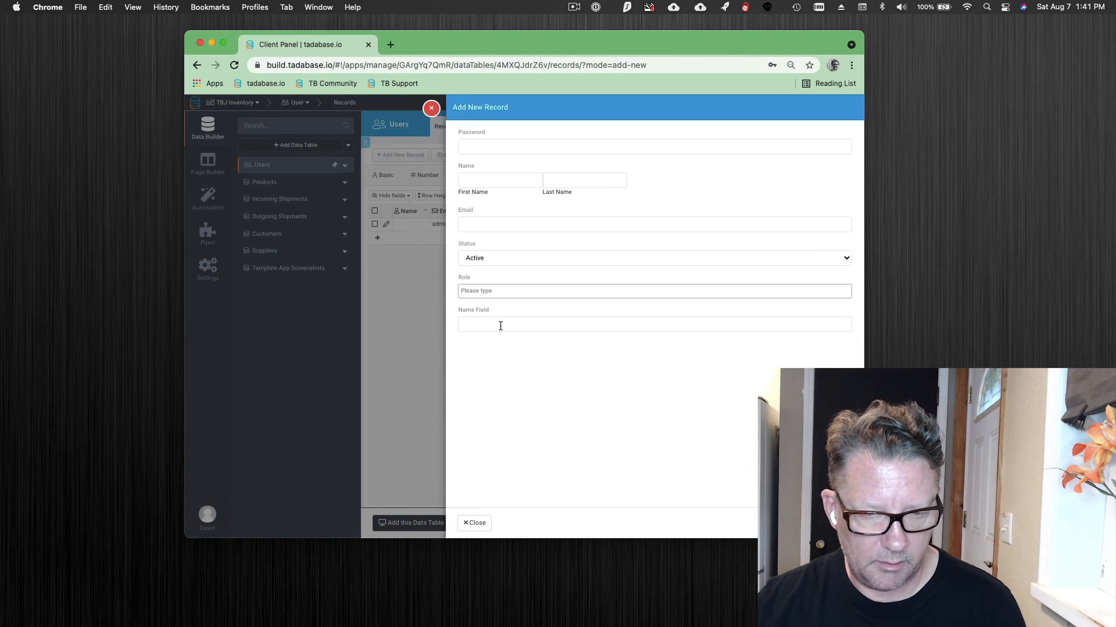
{"action": "left_click", "coordinate": [499, 183]}
{"action": "type", "text": "Dave"}
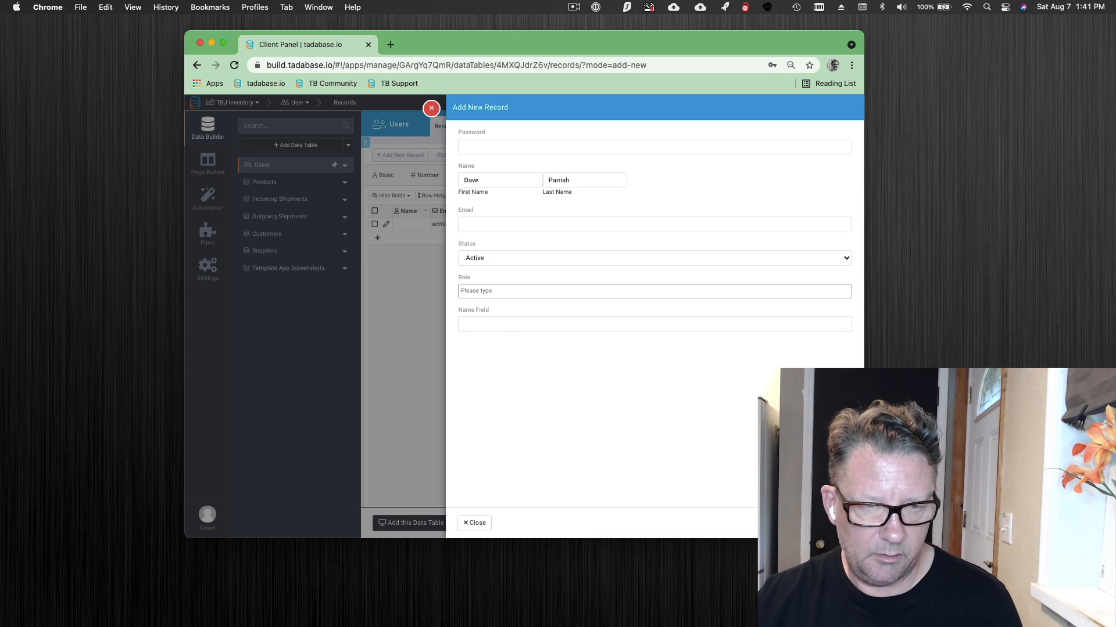
- Fill in the new user's e-mail address and account password
{"action": "left_click", "coordinate": [521, 226]}
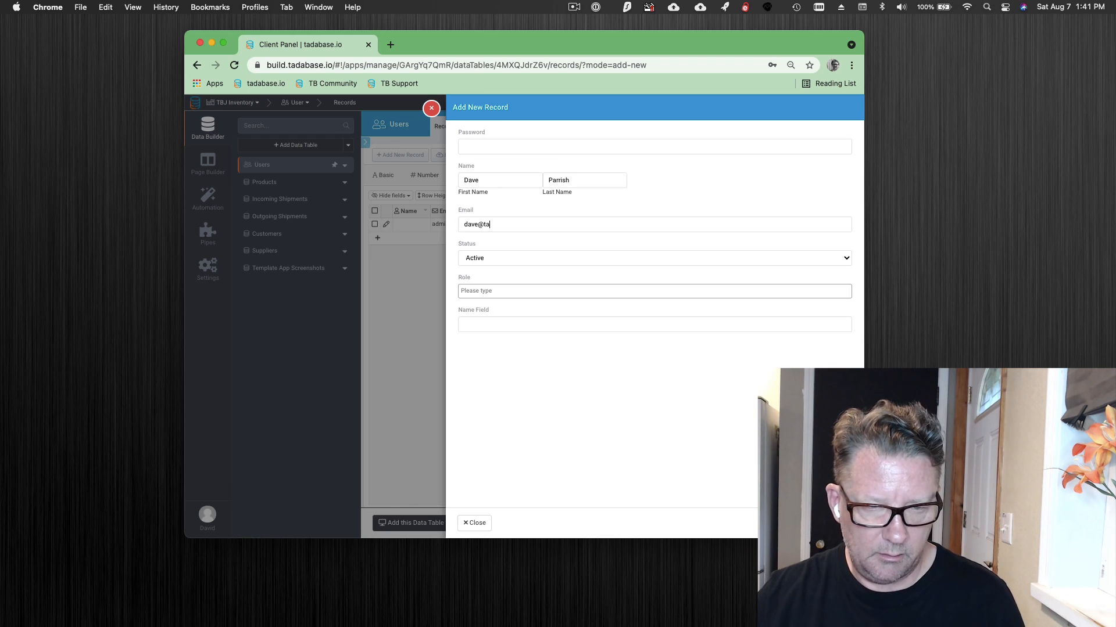
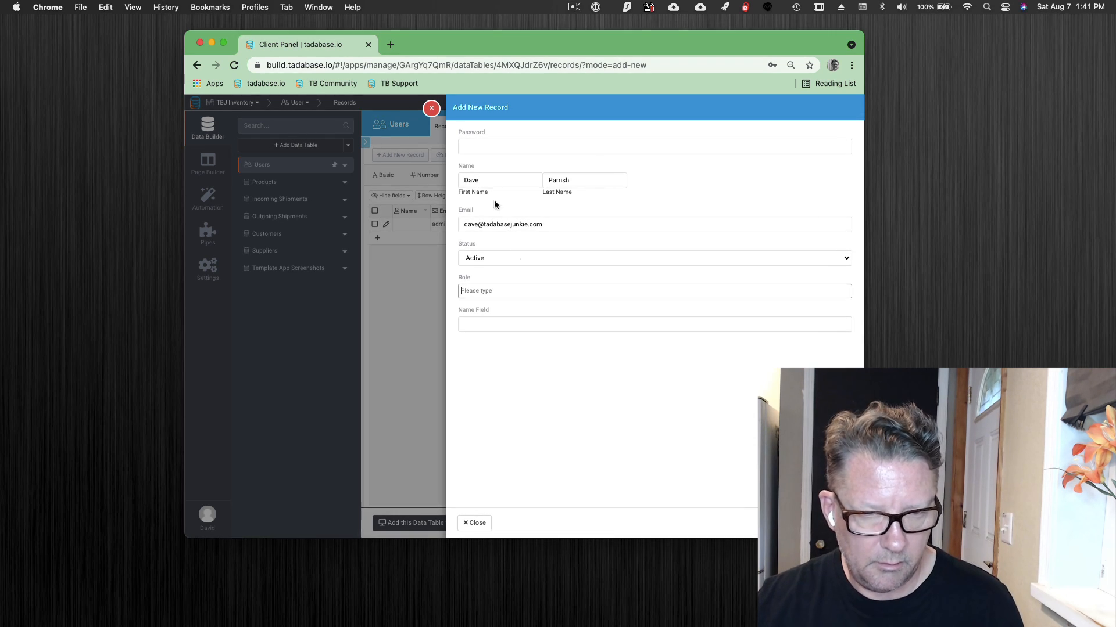
{"action": "left_click", "coordinate": [482, 141]}
{"action": "type", "text": "••"}
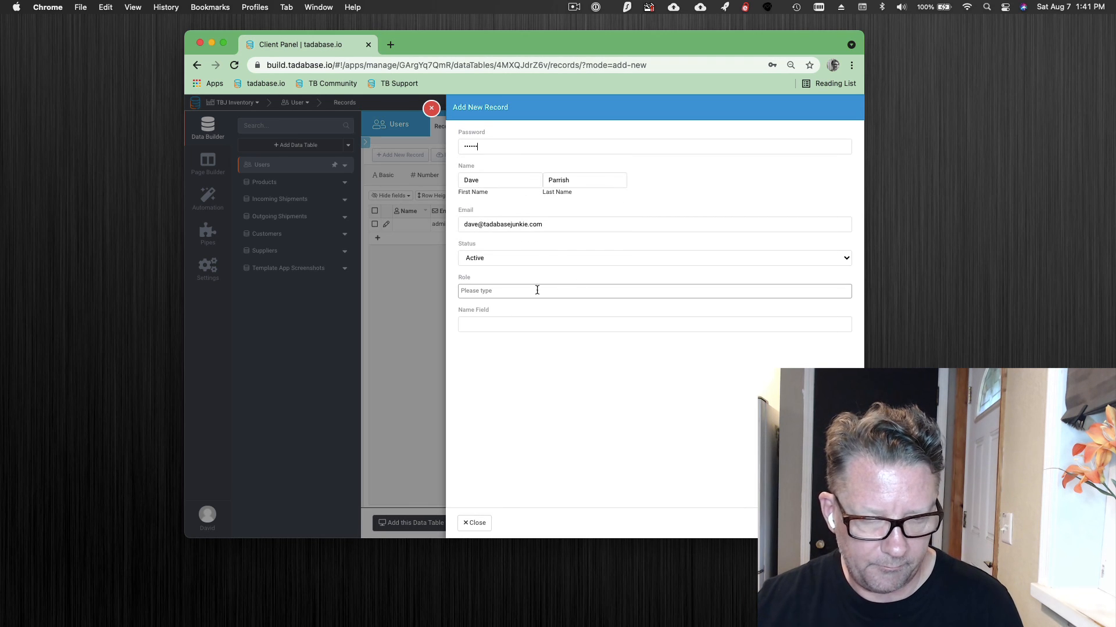
- Assign the Admin role, save the new user record and decline the browser's password update
{"action": "left_click", "coordinate": [489, 294]}
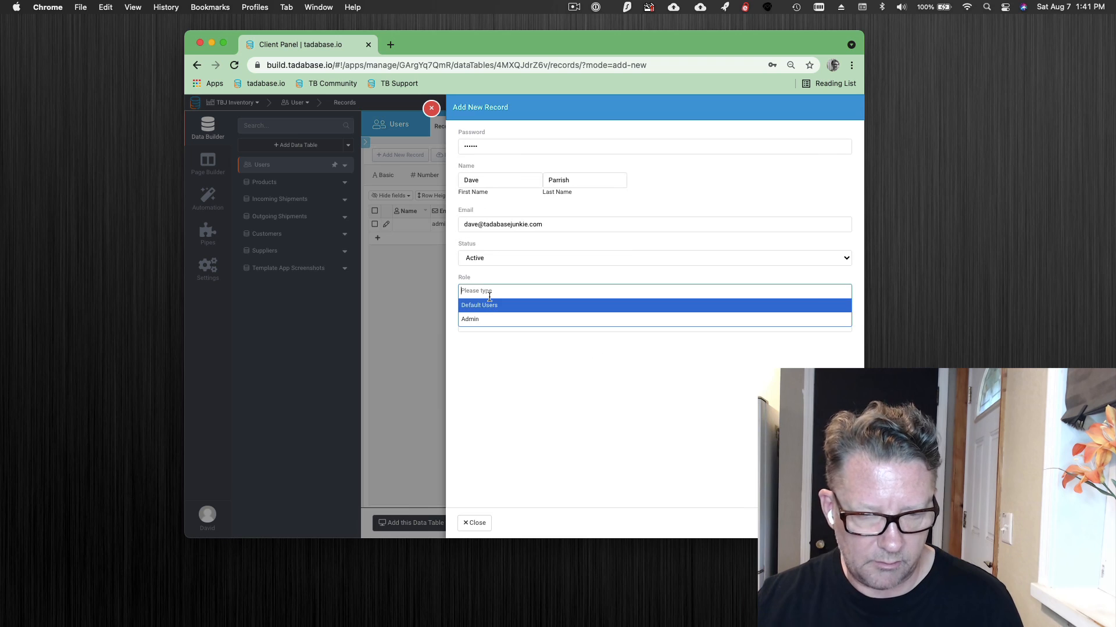
{"action": "left_click", "coordinate": [491, 320]}
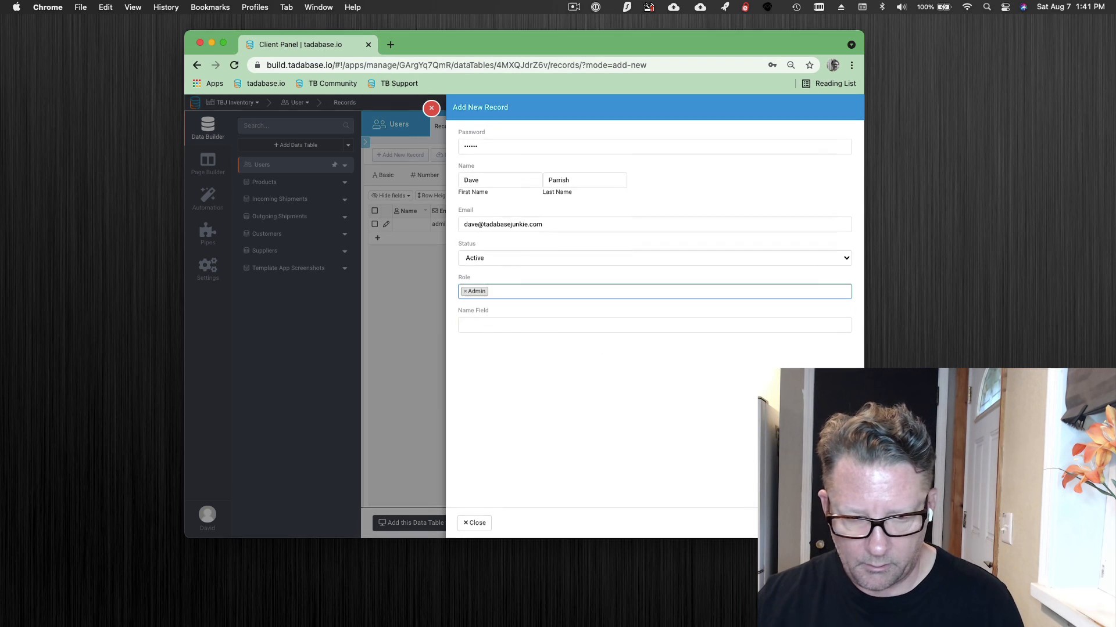
{"action": "left_click", "coordinate": [832, 523]}
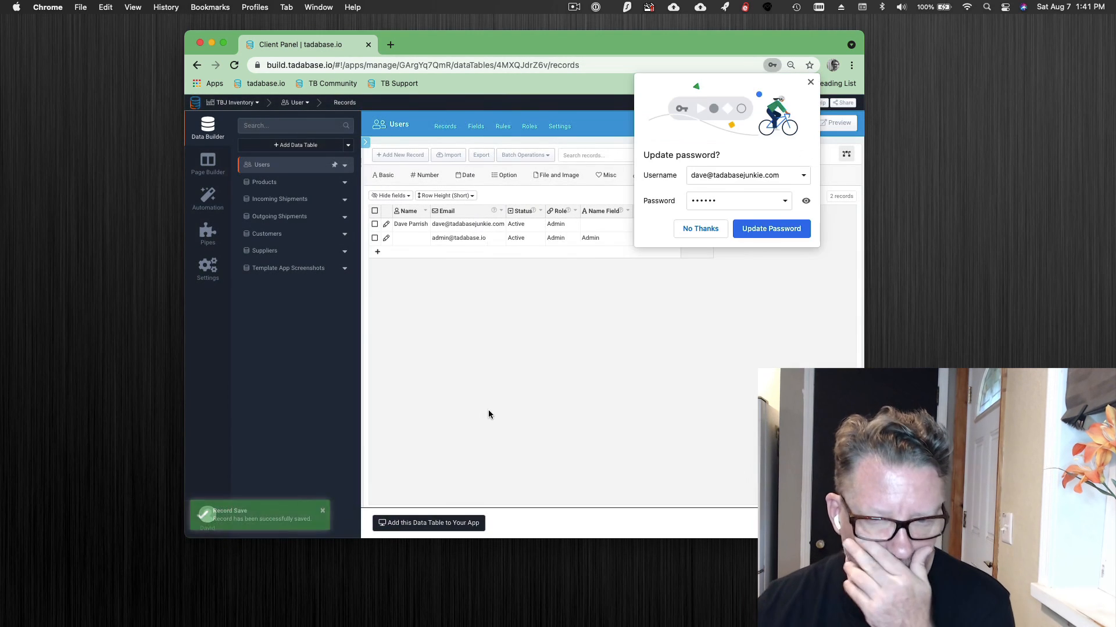
{"action": "left_click", "coordinate": [691, 229]}
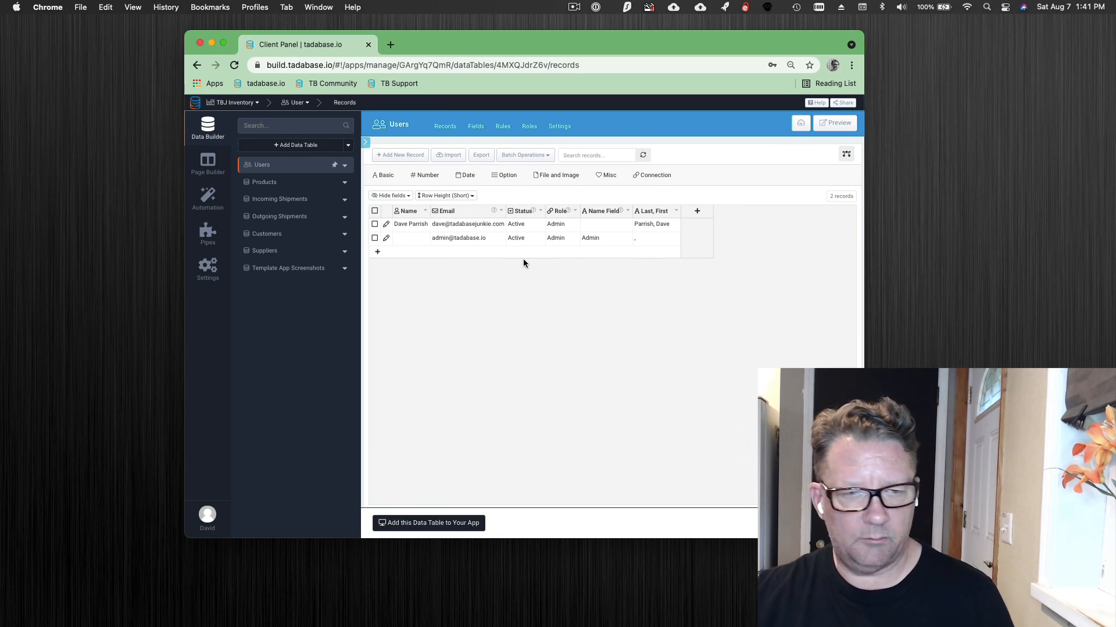
- Set the Users table's default display field to "Last, First" in the table settings
{"action": "left_click", "coordinate": [475, 126]}
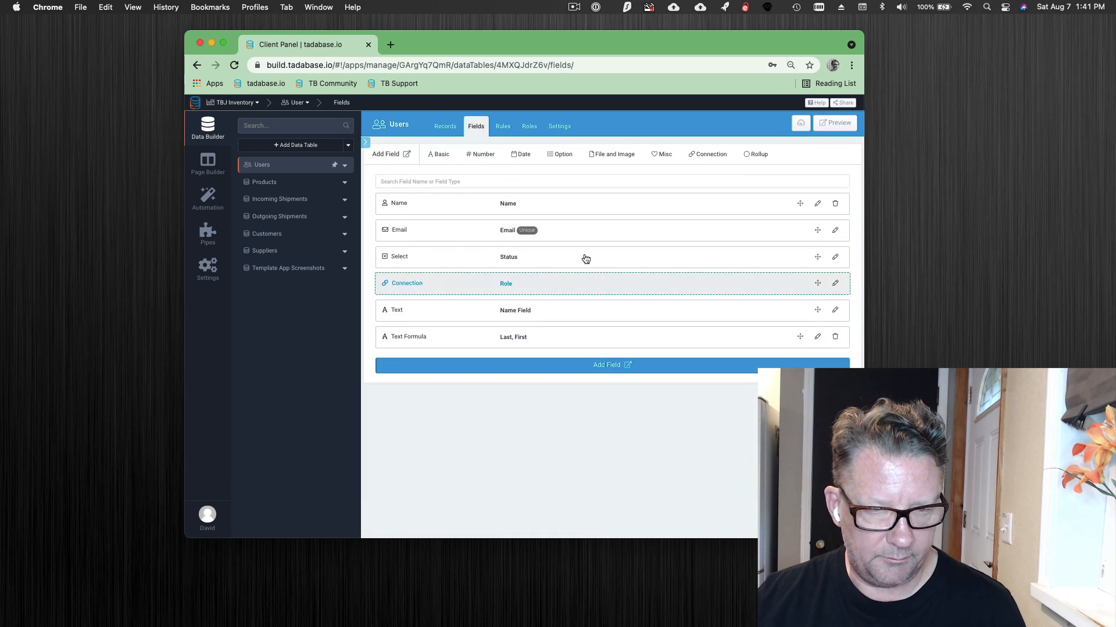
{"action": "left_click", "coordinate": [560, 128]}
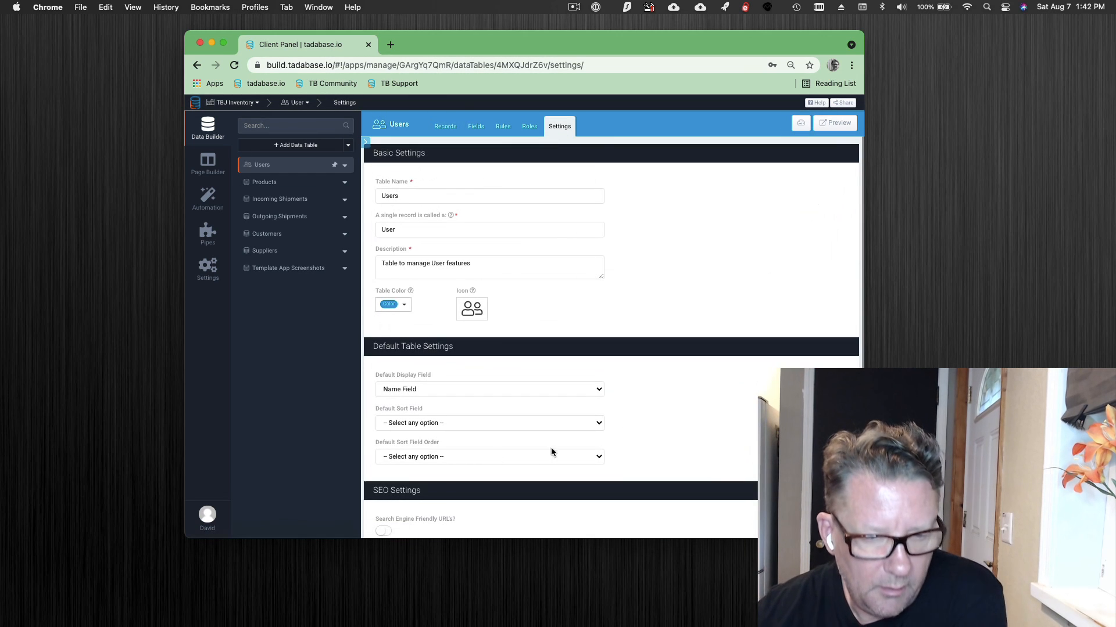
{"action": "left_click", "coordinate": [426, 390]}
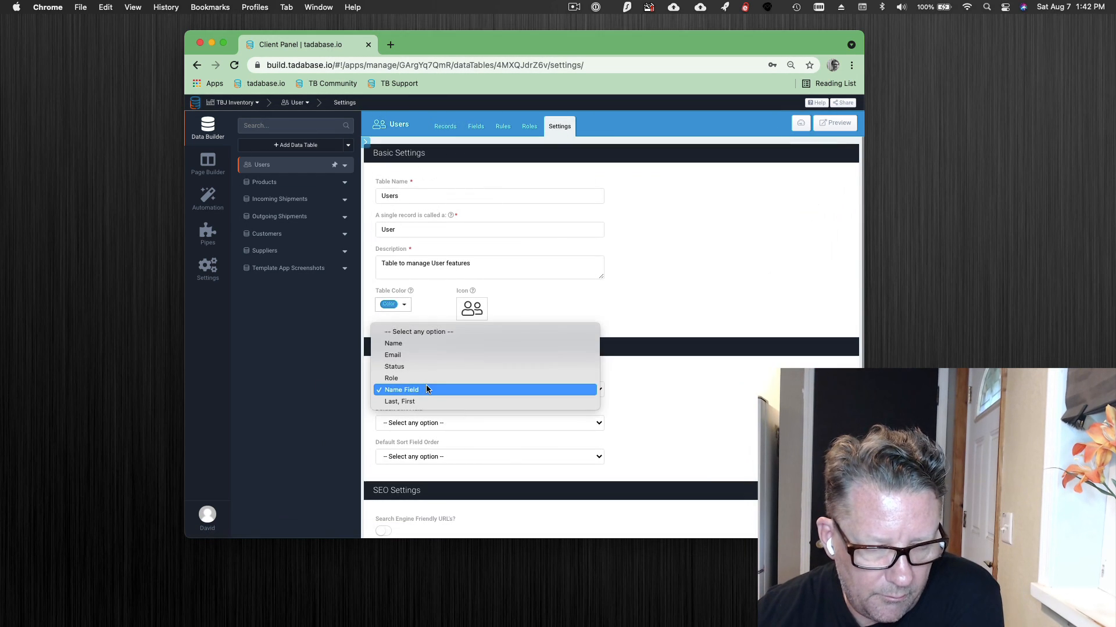
{"action": "left_click", "coordinate": [424, 402]}
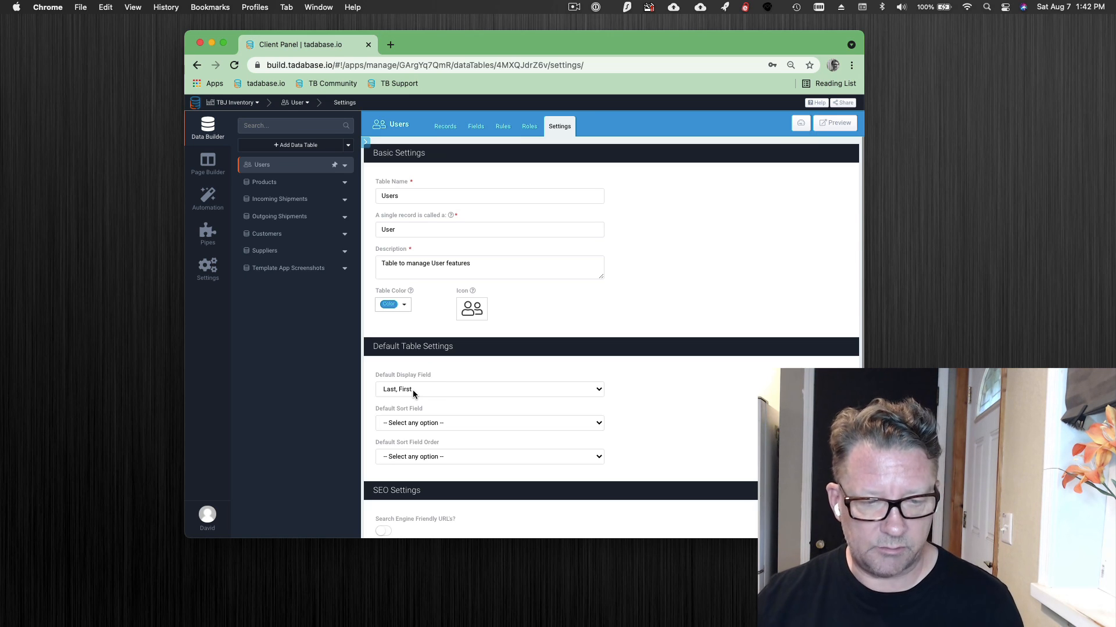
- Set the default sort field to "Last, First" with ASC order and save the table settings
{"action": "left_click", "coordinate": [416, 423]}
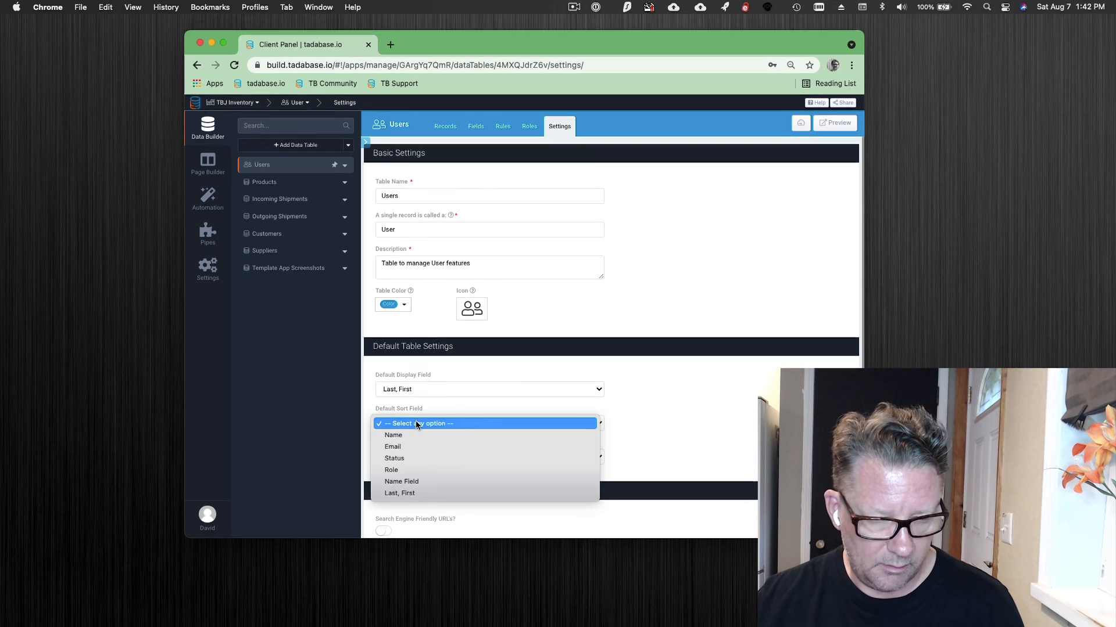
{"action": "left_click", "coordinate": [430, 493]}
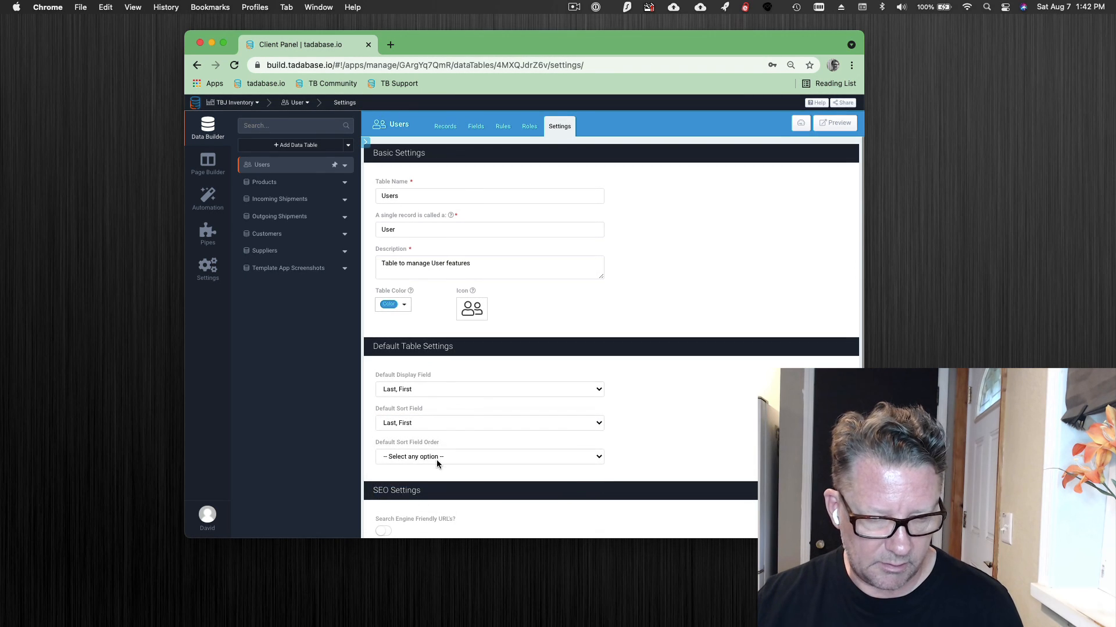
{"action": "left_click", "coordinate": [437, 459]}
{"action": "left_click", "coordinate": [435, 466]}
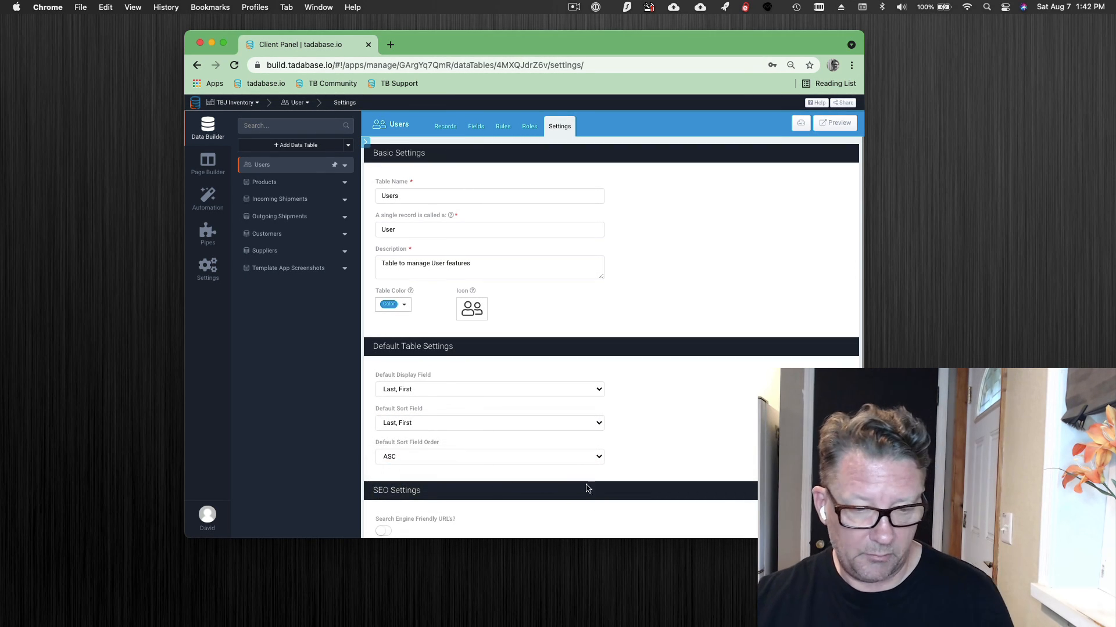
{"action": "scroll", "coordinate": [592, 484], "scroll_direction": "down", "scroll_amount": 2}
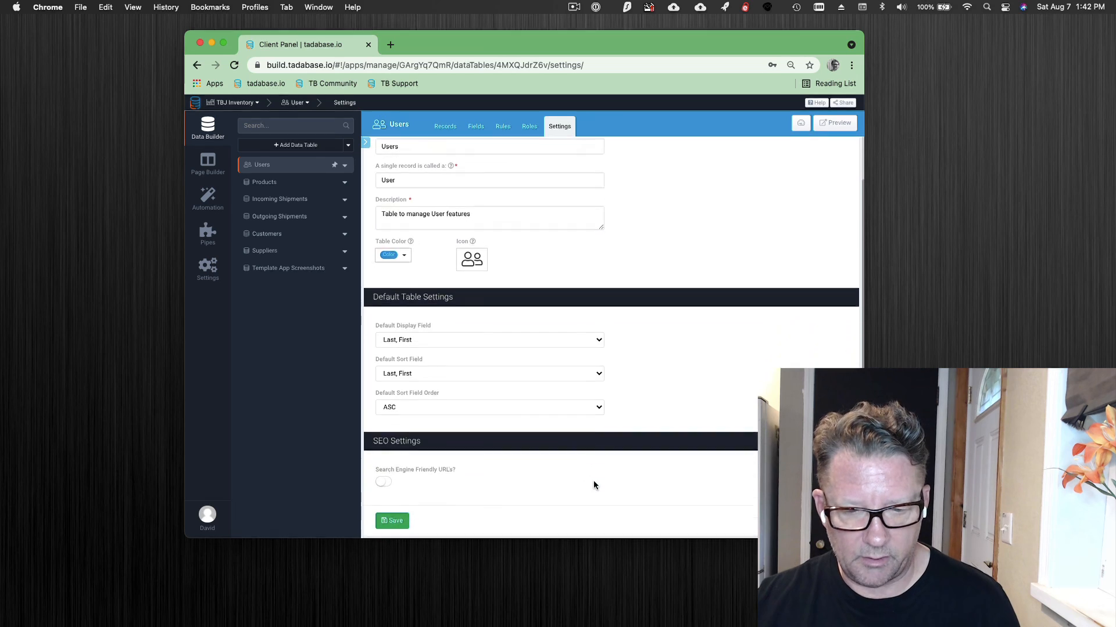
{"action": "left_click", "coordinate": [388, 512]}
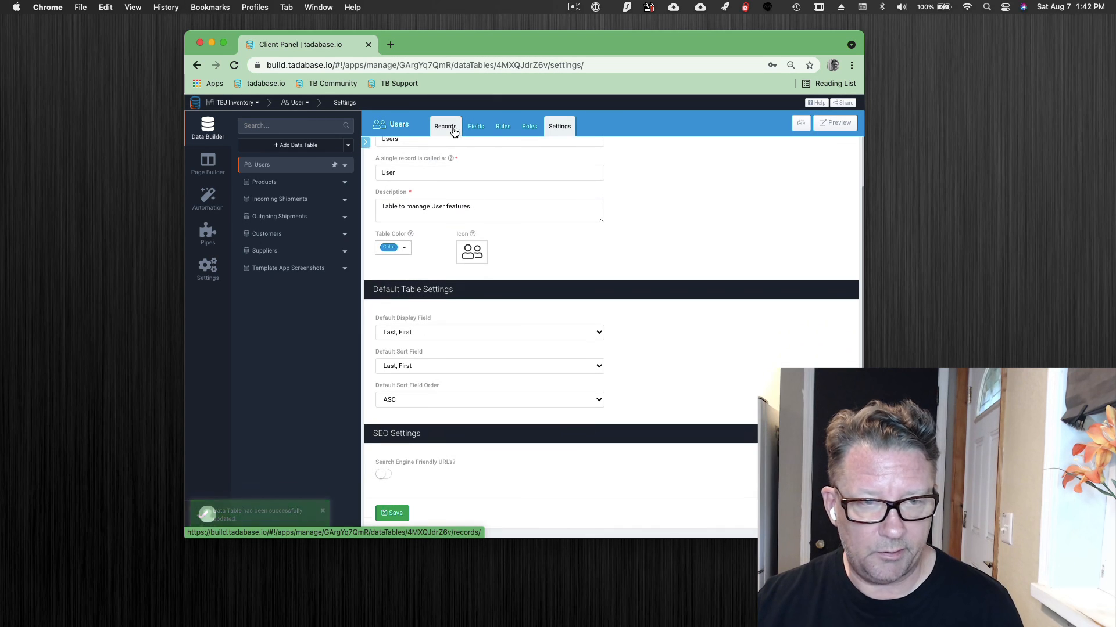
{"action": "left_click", "coordinate": [475, 126]}
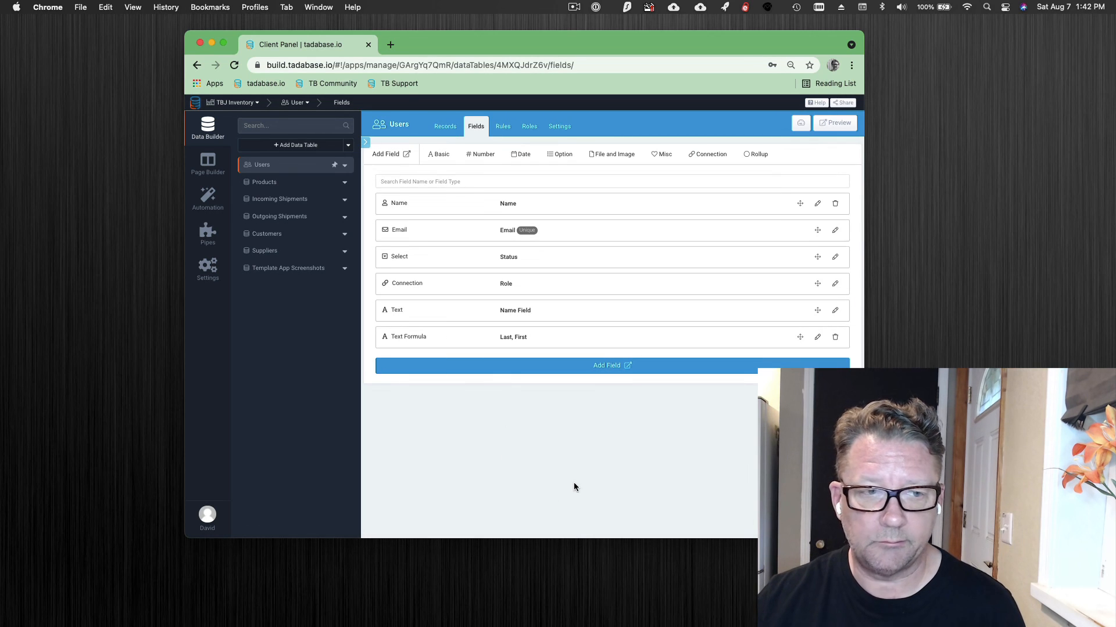
{"action": "left_click", "coordinate": [574, 7]}
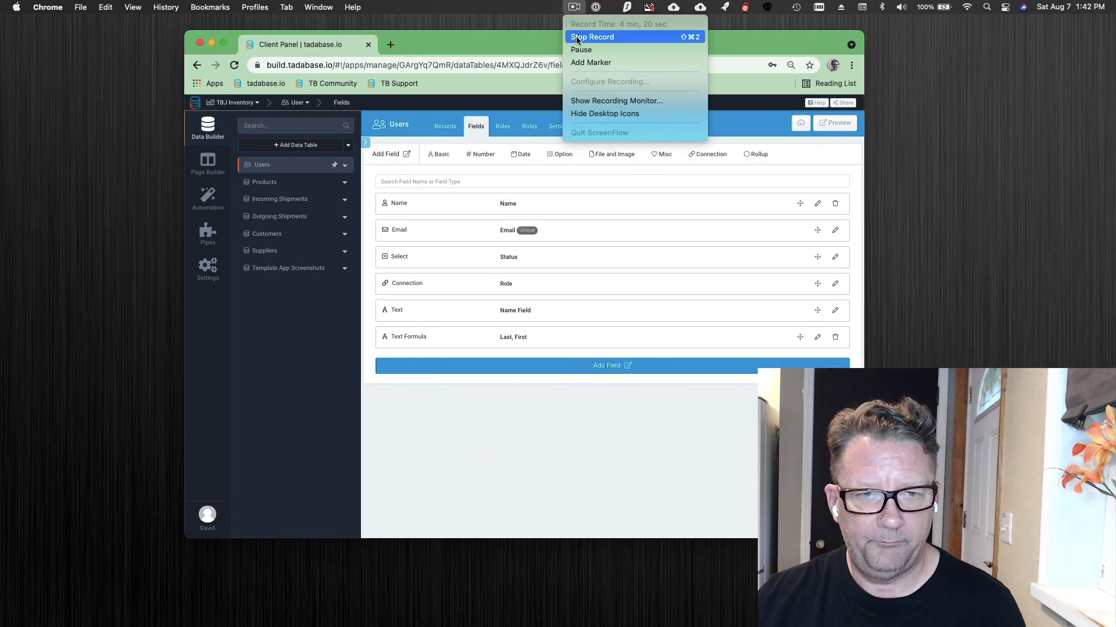